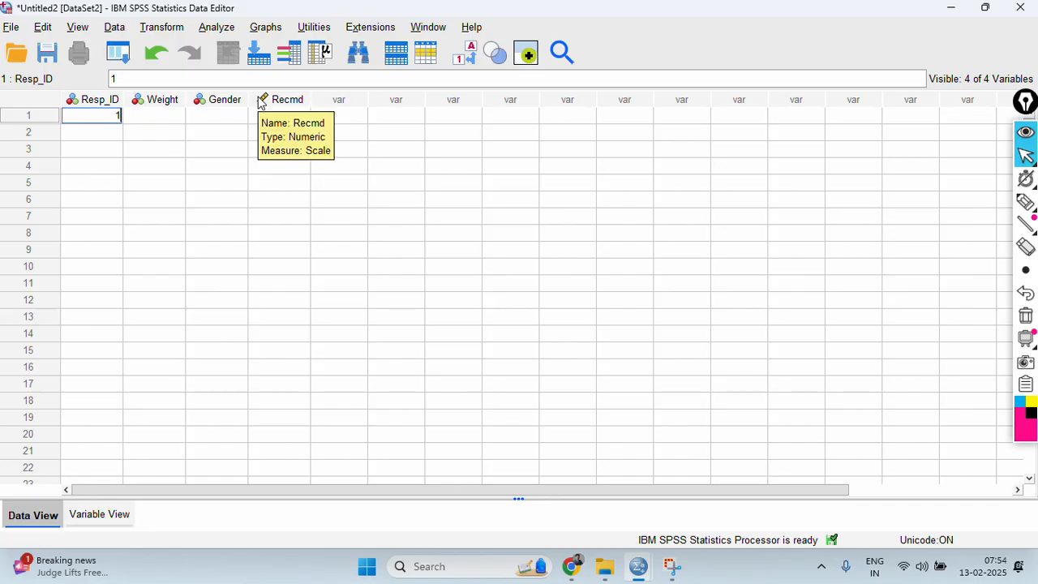
Enter 58 as the Weight value of the first record, after its Resp_ID.
key("Tab")
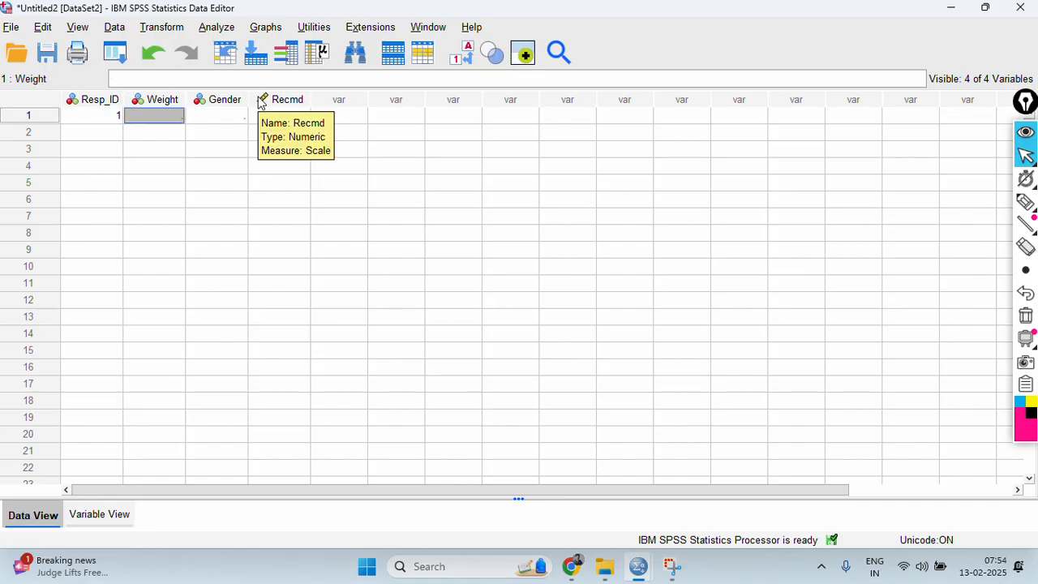
type("58")
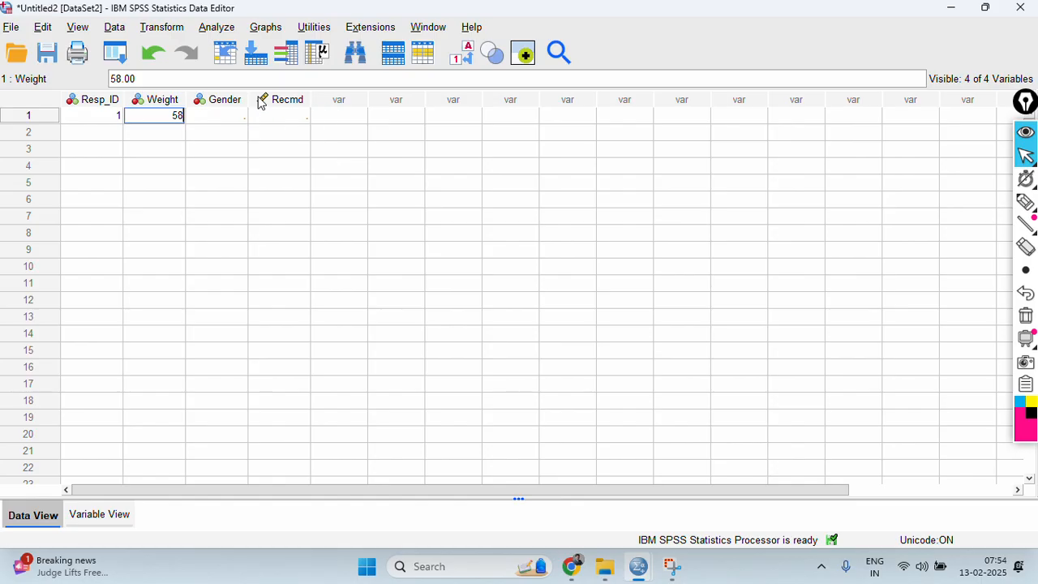
key("shift+Tab")
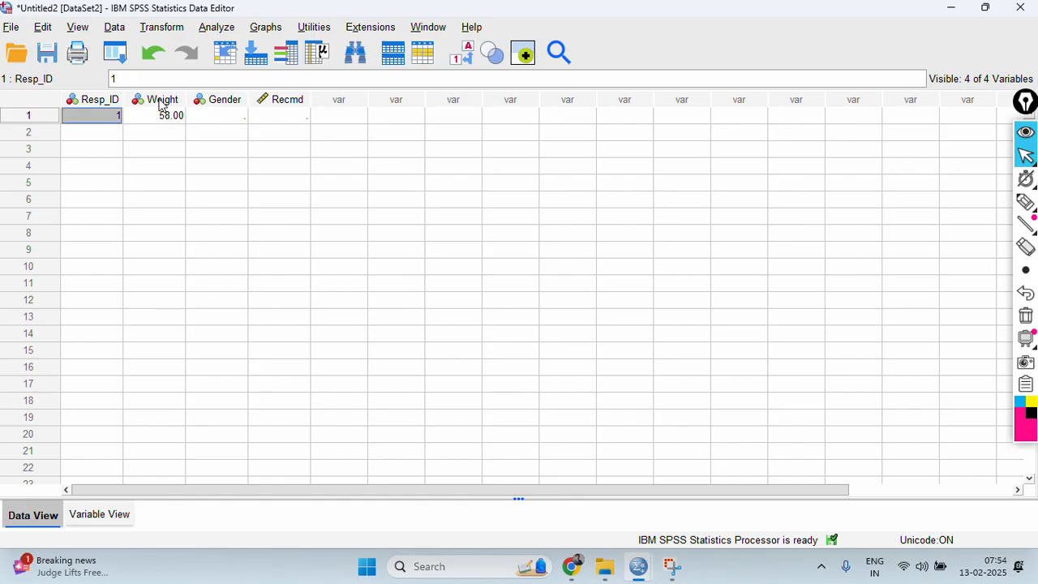
Set the measurement level of the Weight variable to Scale and that of Resp_ID to Nominal.
left_click(107, 519)
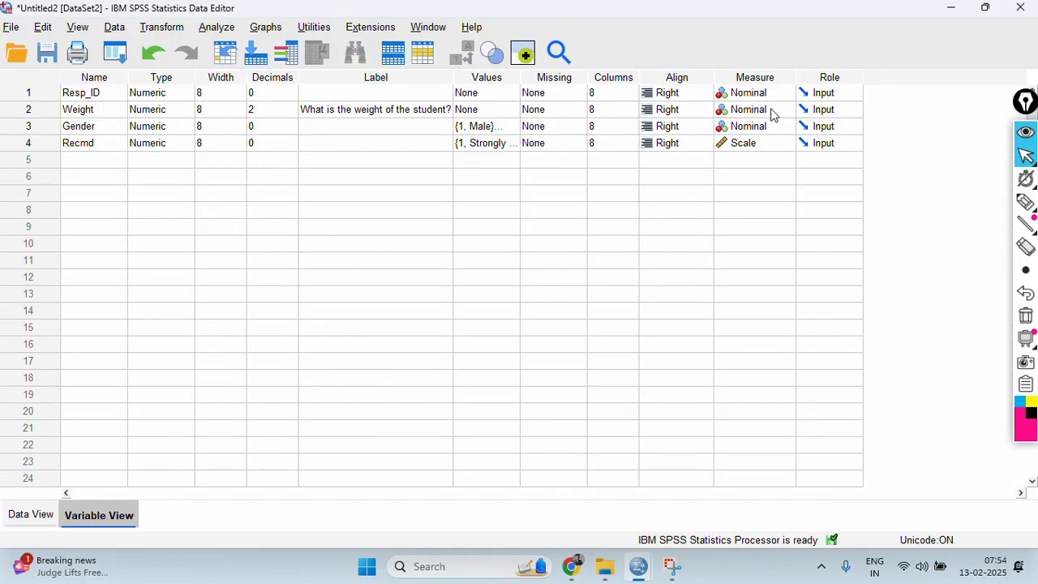
left_click(772, 112)
left_click(766, 127)
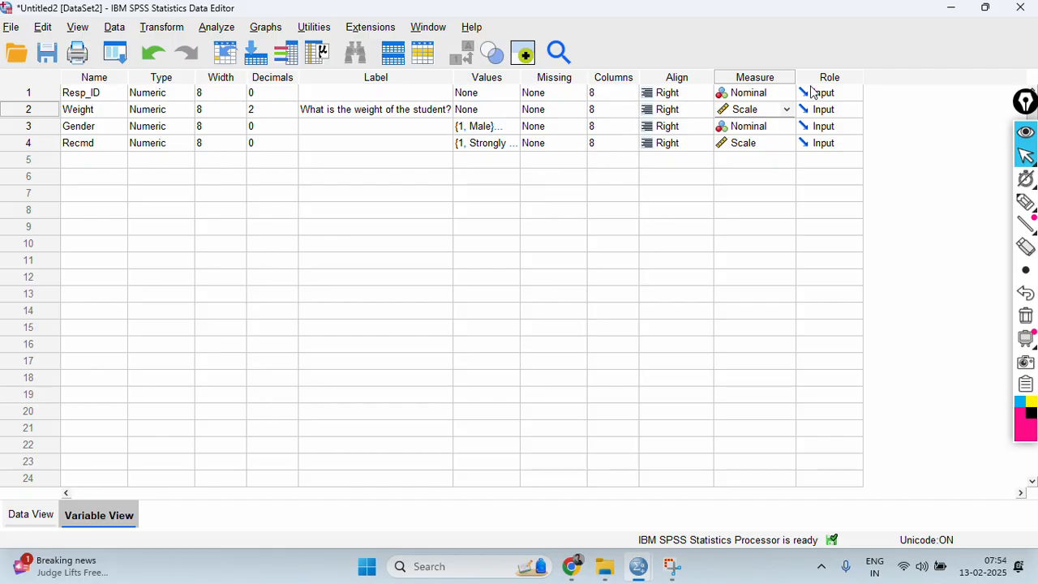
left_click(766, 95)
left_click(763, 96)
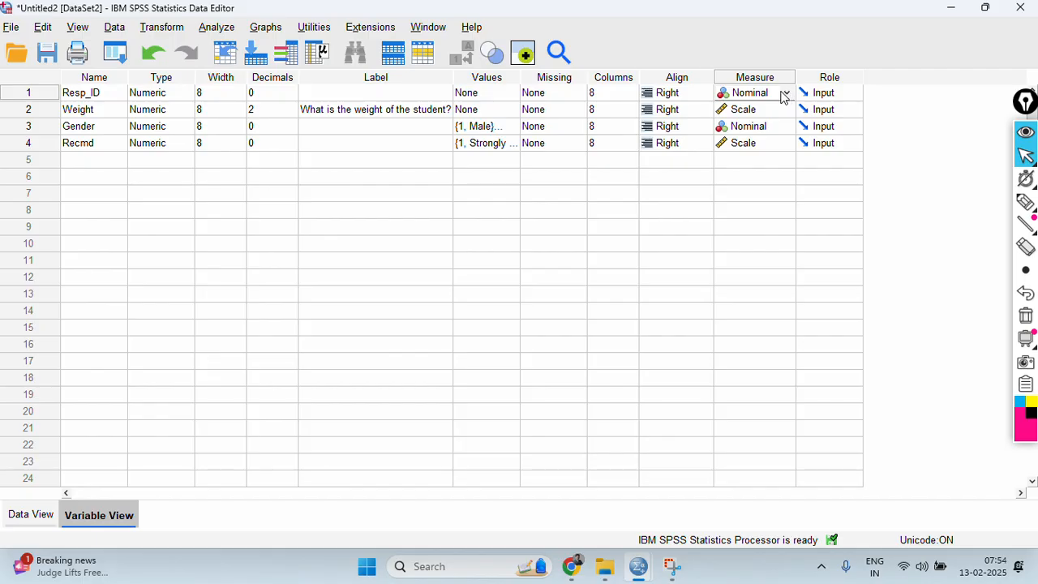
Complete the first data record with Gender 2 and Recmd 5.
left_click(16, 525)
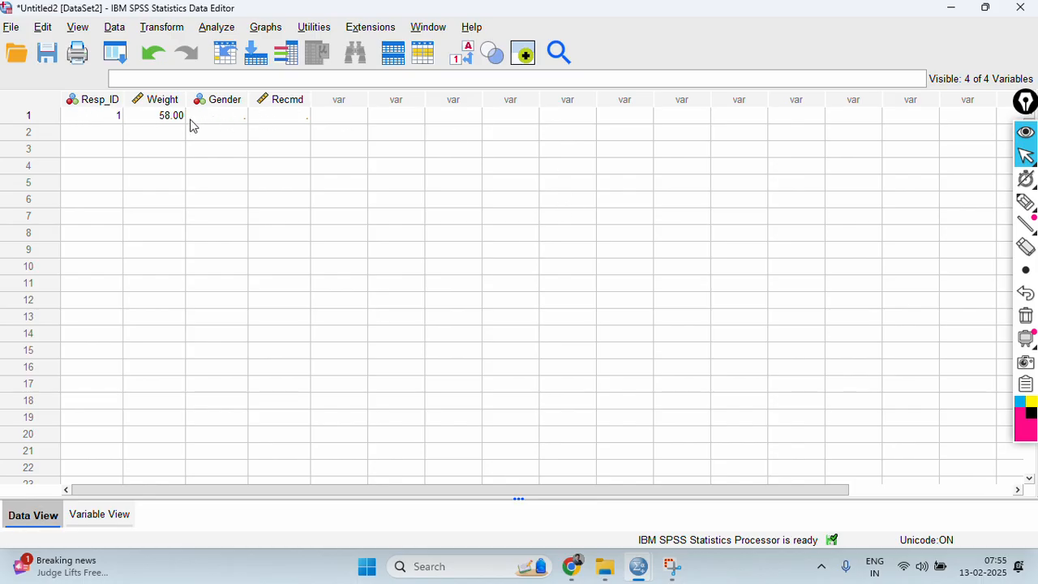
left_click(228, 120)
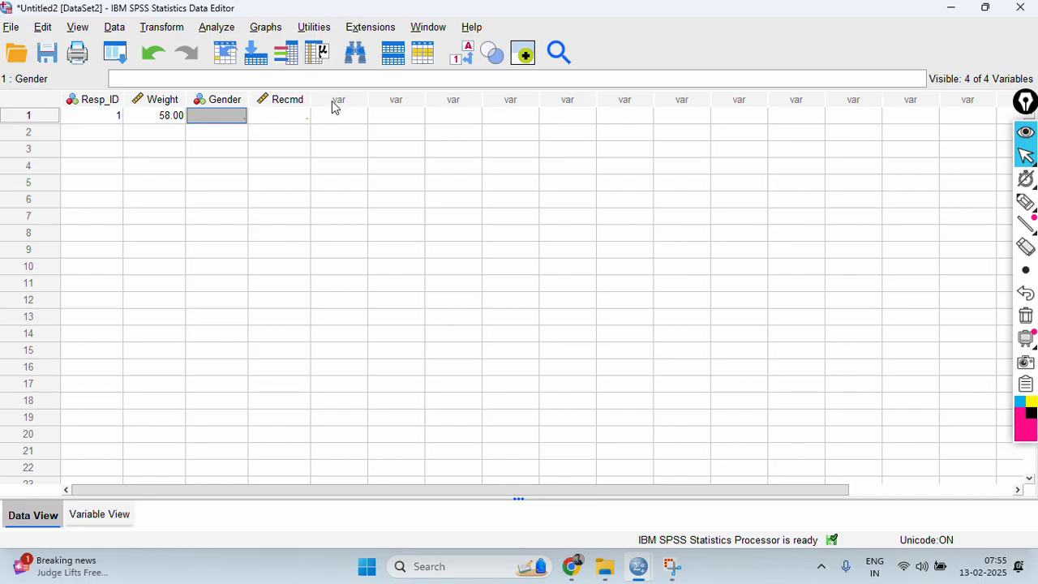
type("2")
key("Tab")
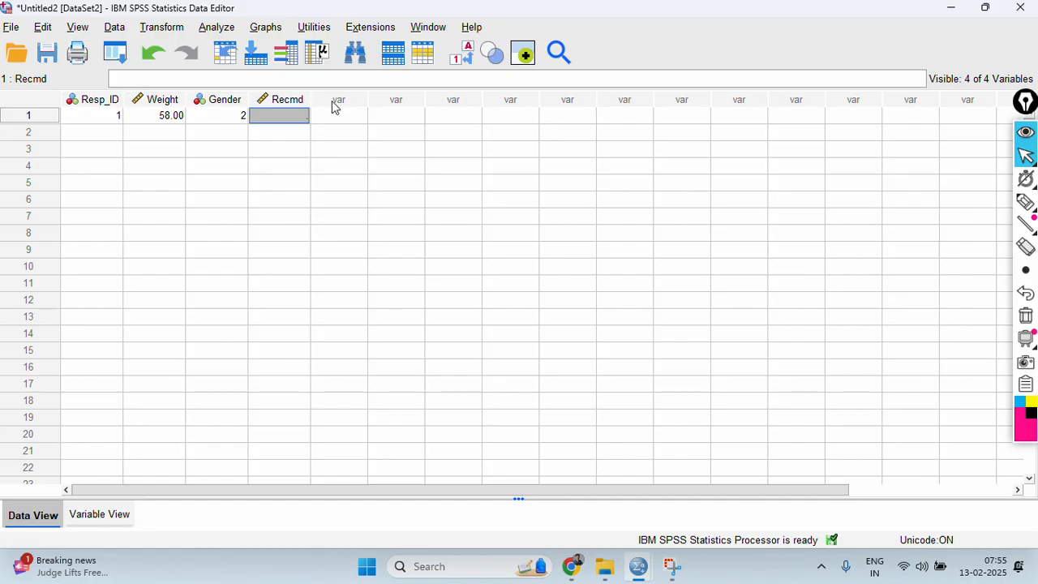
type("5")
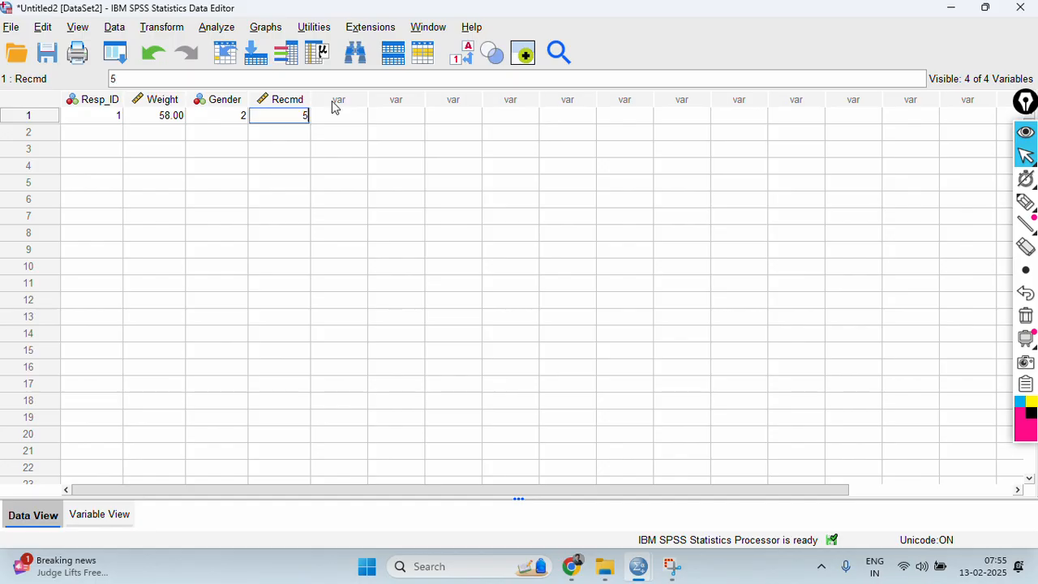
key("Return")
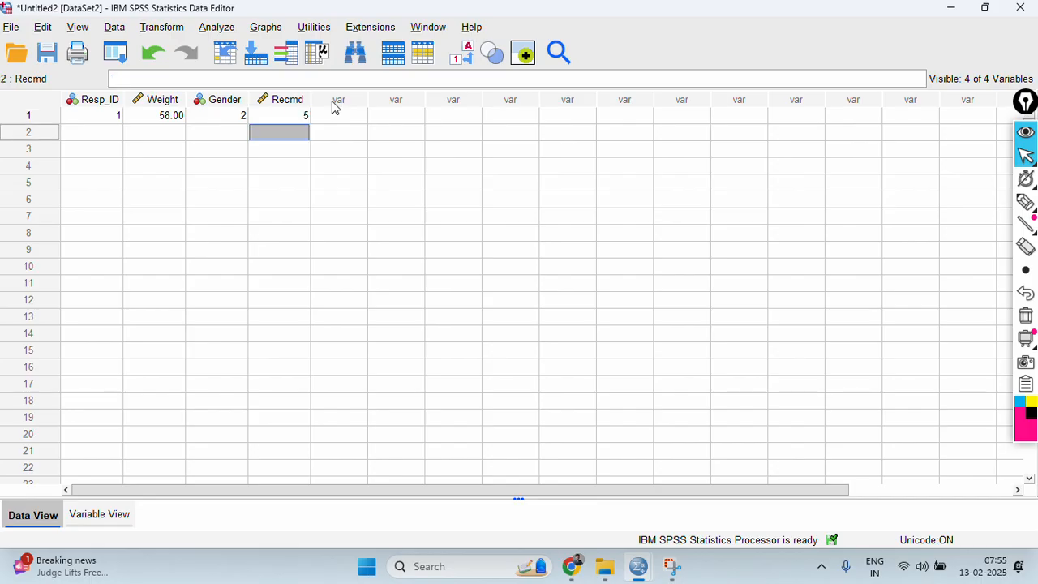
Start the second data record with Resp_ID 2 and Weight 71.30.
key("Left")
key("Left")
key("Left")
type("2")
key("Tab")
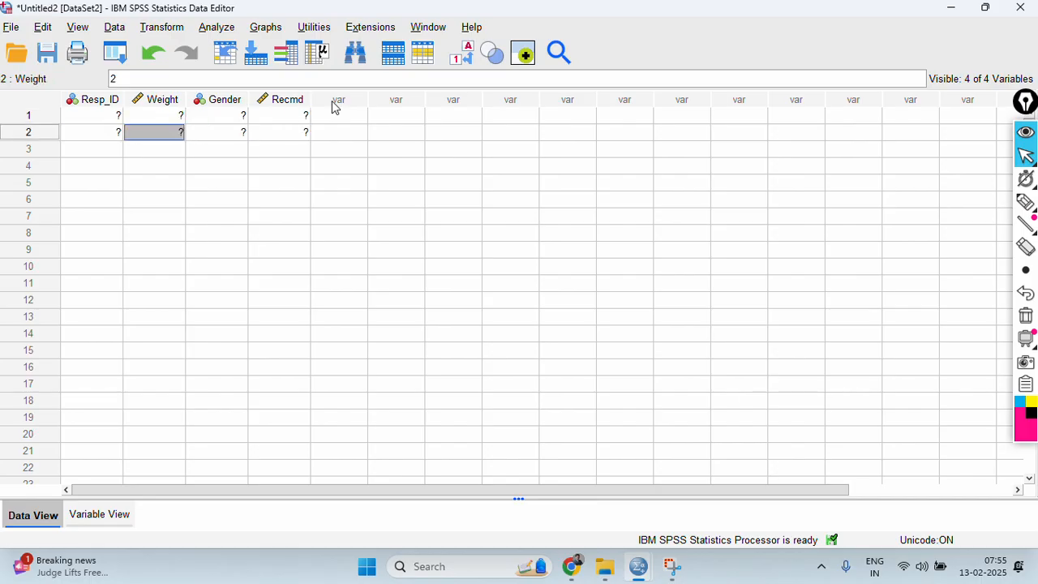
type("7")
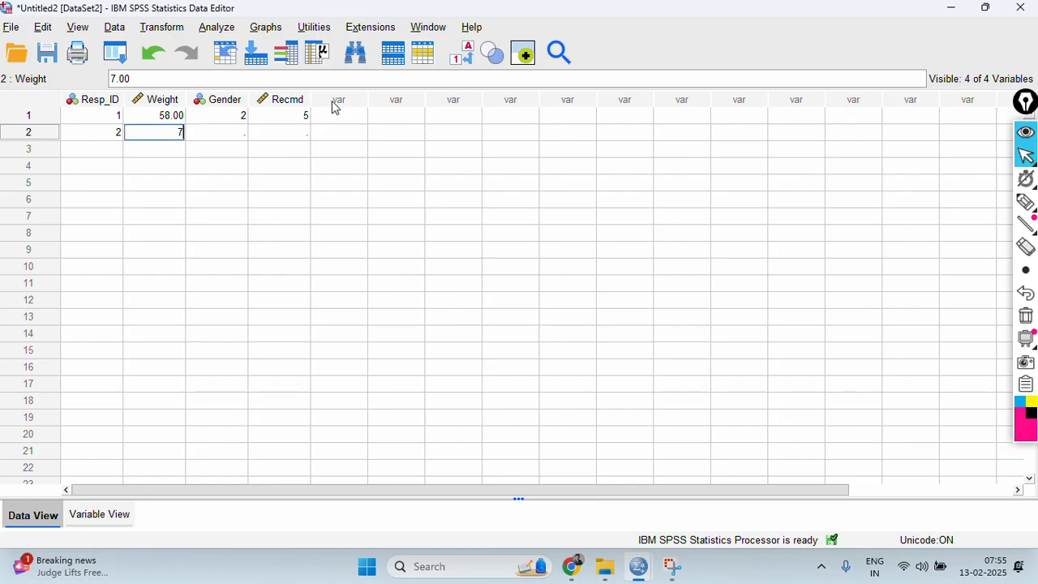
type("1.300")
key("Tab")
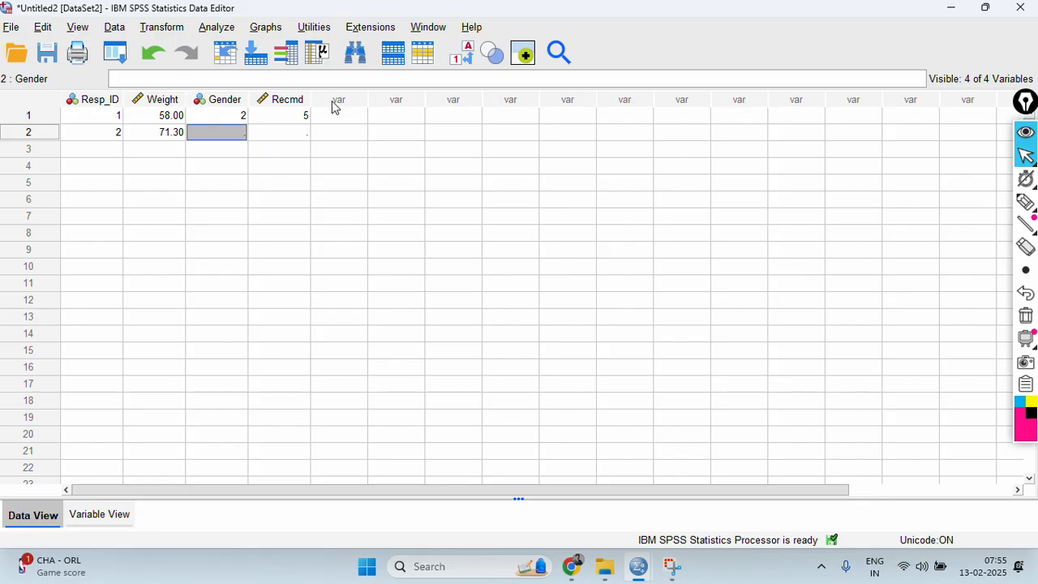
Complete the second data record with Gender 1 and Recmd 4.
type("1")
key("Tab")
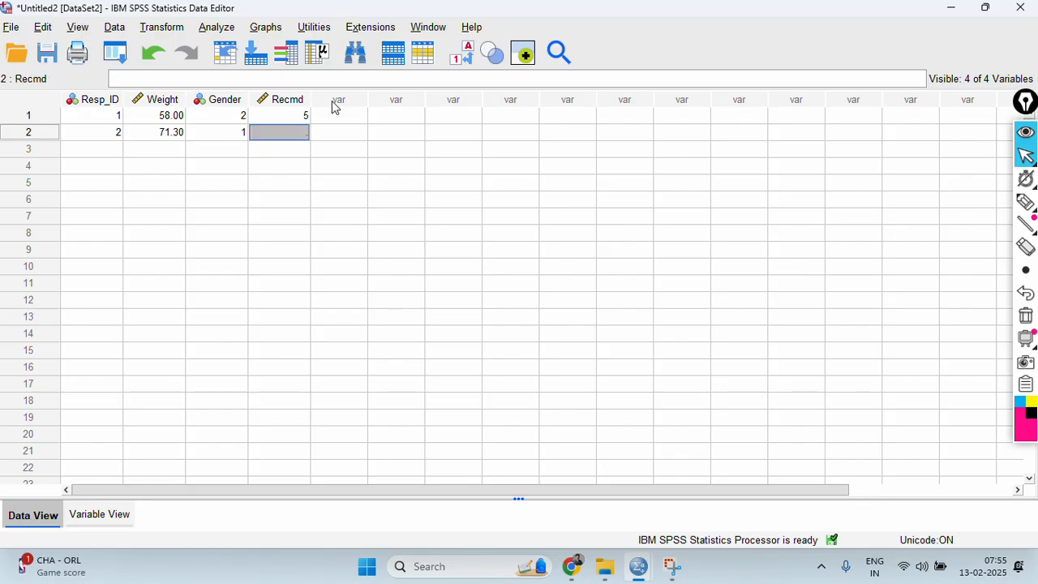
type("4")
key("Return")
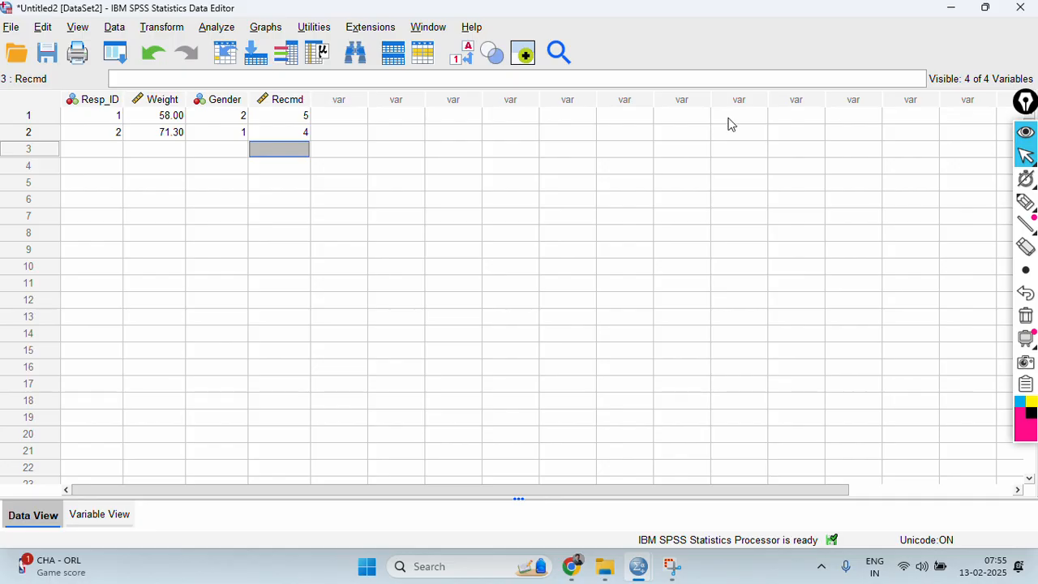
Circle the Value Labels command with the annotation pen and display value labels instead of numeric codes in the data.
left_click(1025, 202)
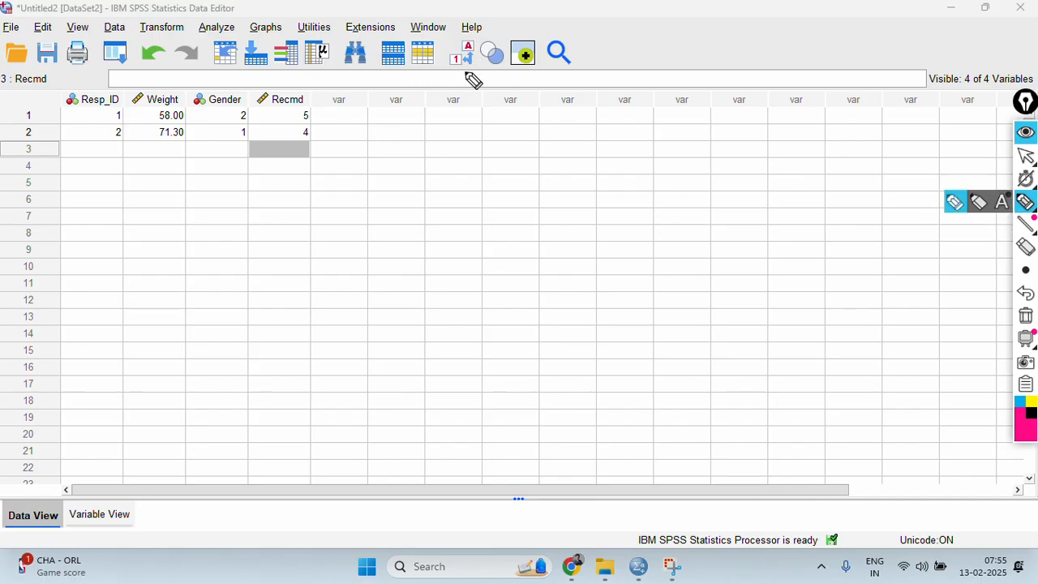
mouse_move(443, 72)
left_mouse_down()
mouse_move(482, 27)
mouse_move(458, 93)
mouse_move(440, 70)
left_mouse_up()
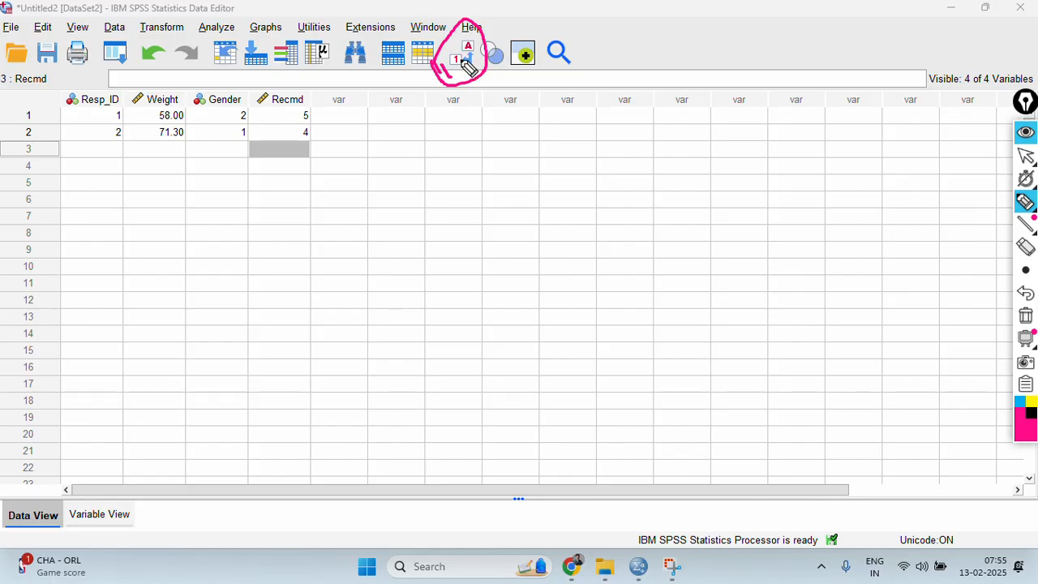
left_click(1026, 159)
left_click(459, 62)
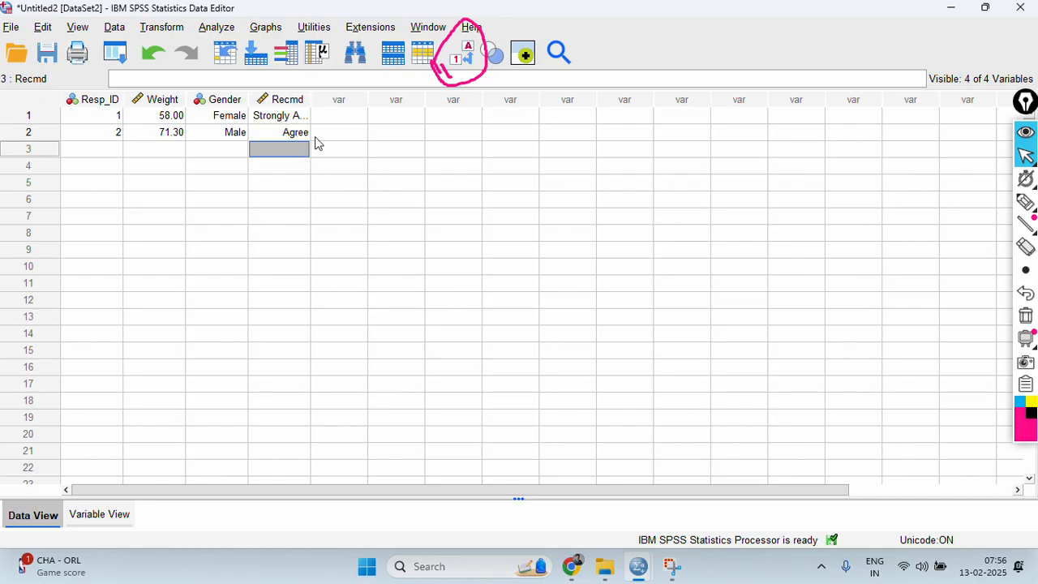
Enter a third data record with Recmd 6, Resp_ID 3, Weight 65 and Gender 2.
type("6")
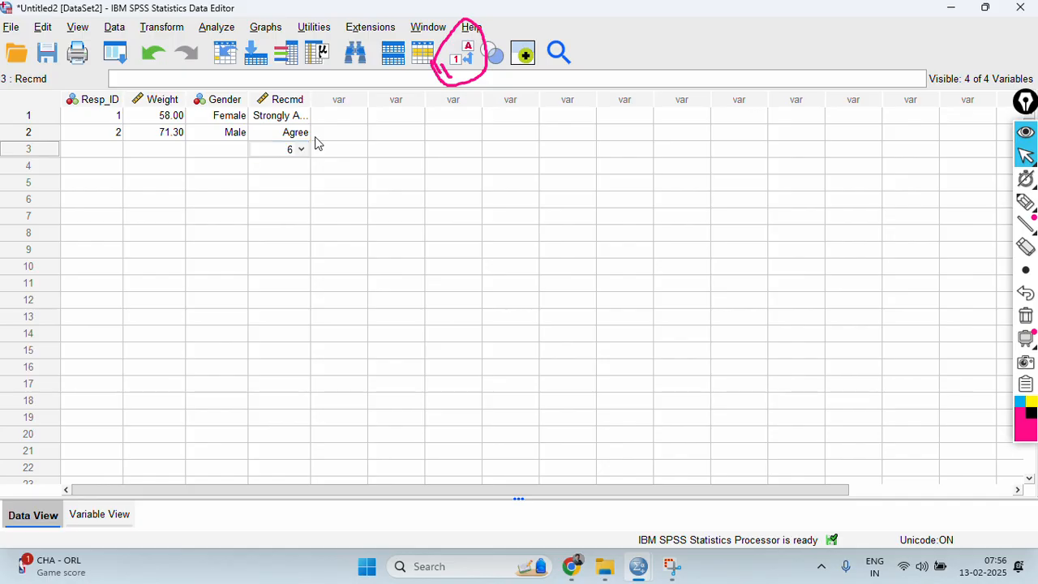
key("Left")
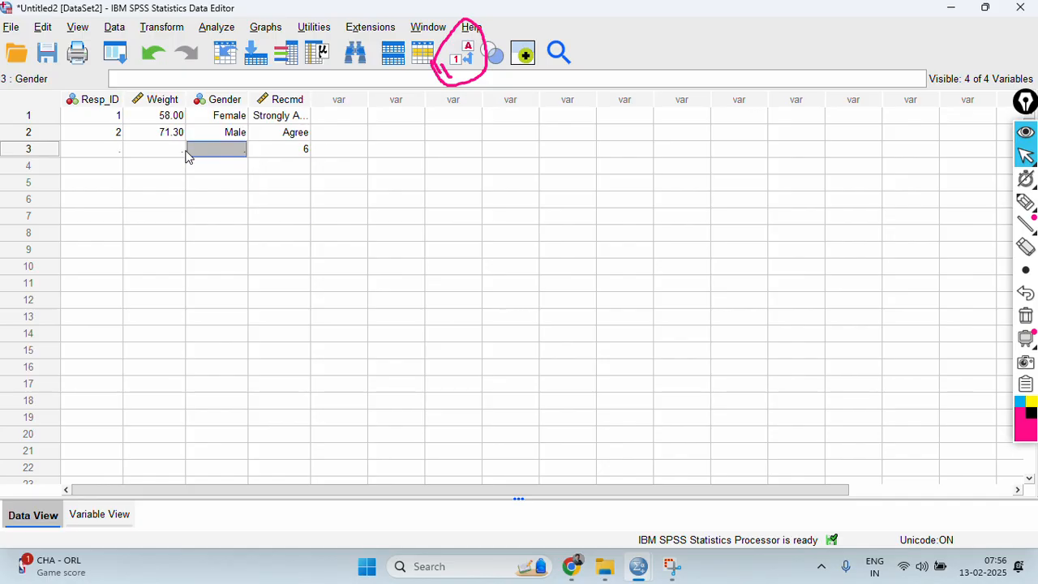
left_click(99, 158)
type("3")
key("Tab")
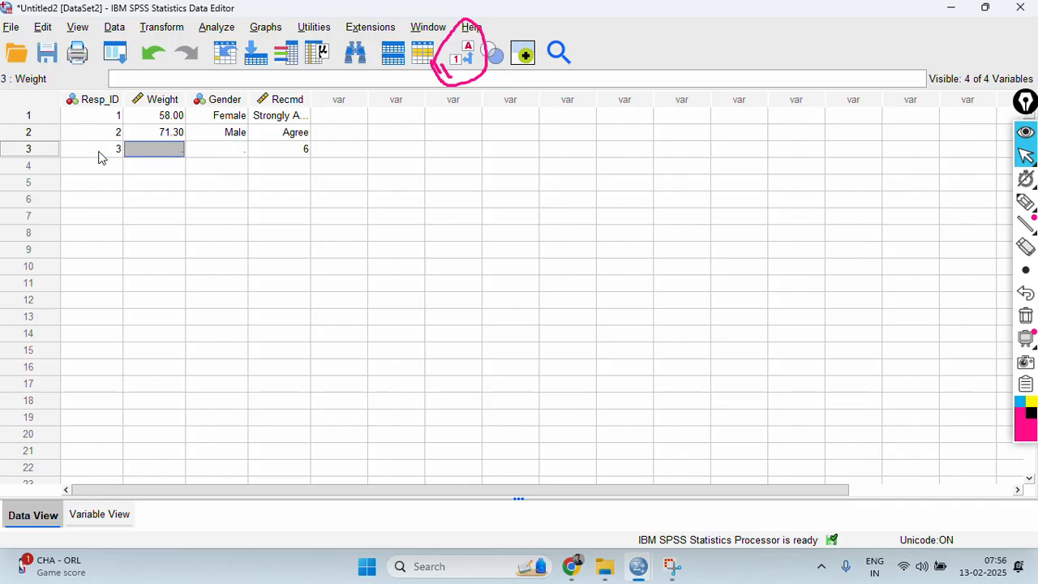
type("65")
key("Tab")
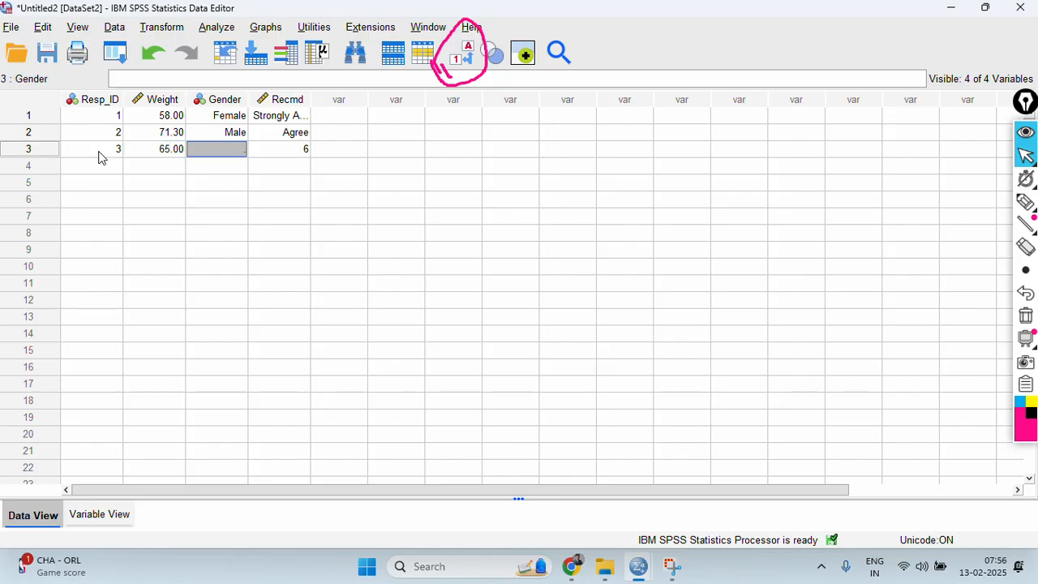
type("2")
key("Tab")
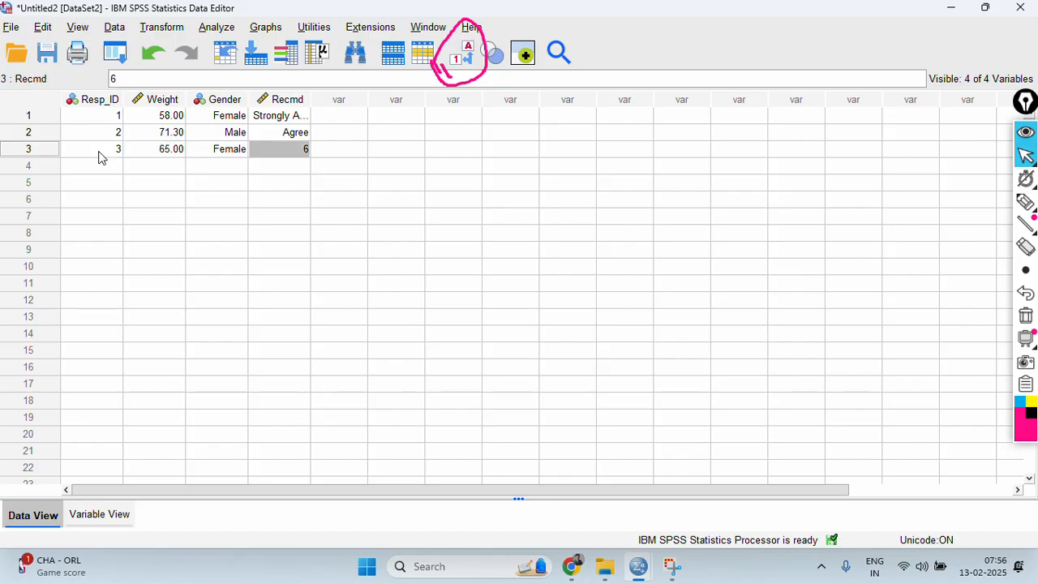
key("Return")
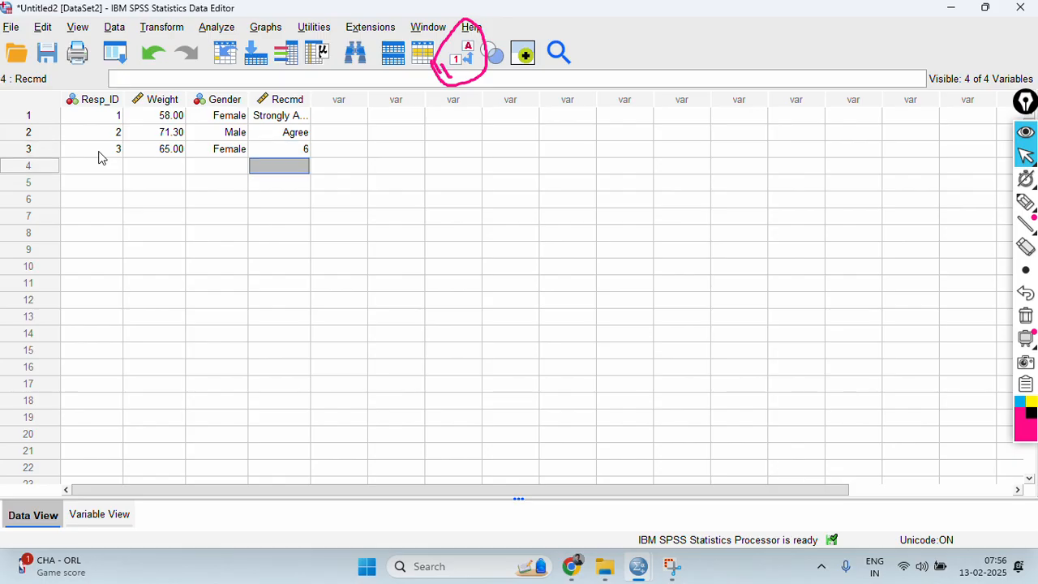
Change the Recmd value of the third record to 5.
key("Left")
key("Left")
key("Left")
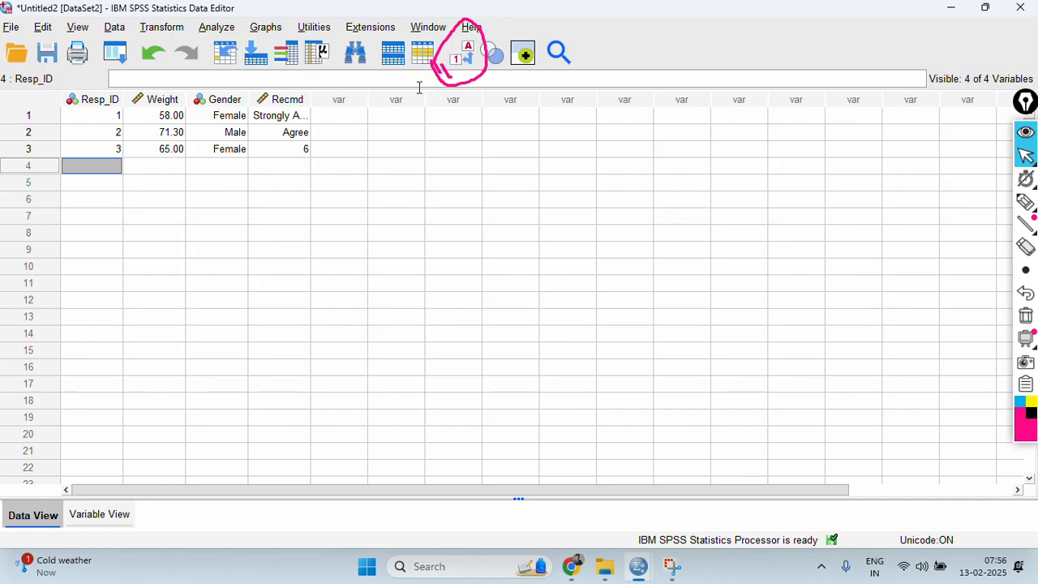
left_click(293, 153)
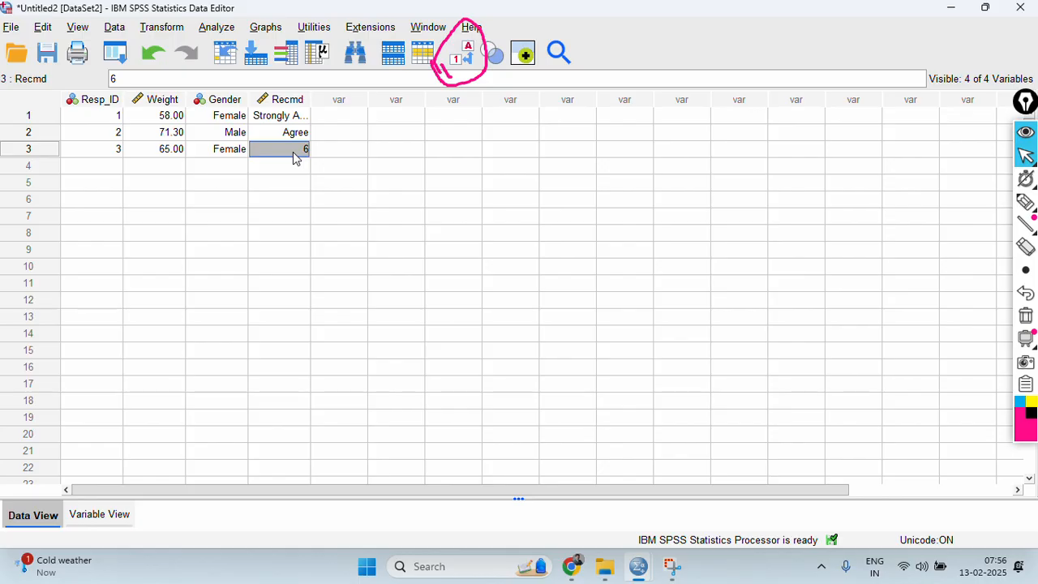
type("5")
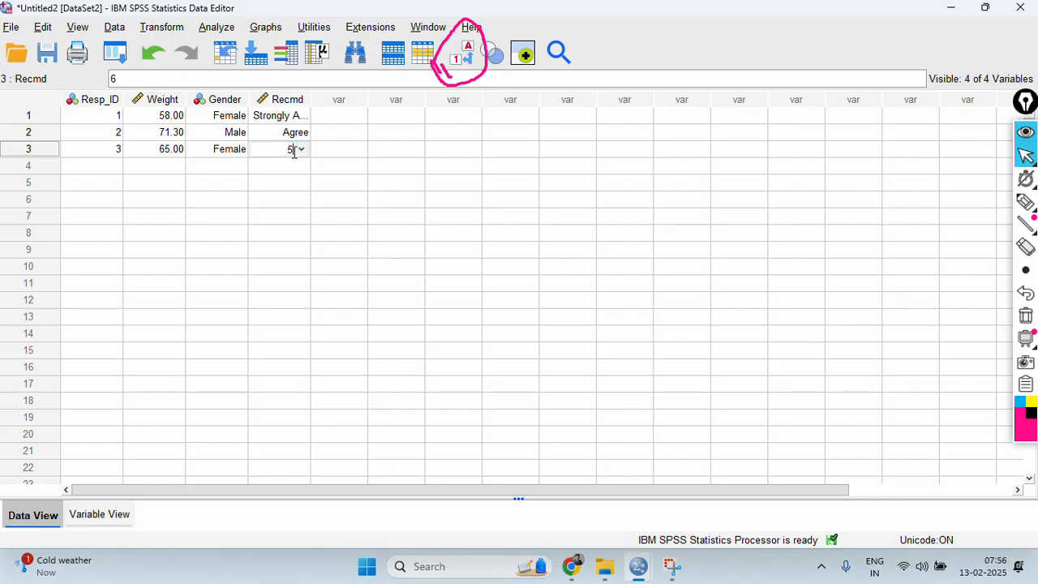
key("Return")
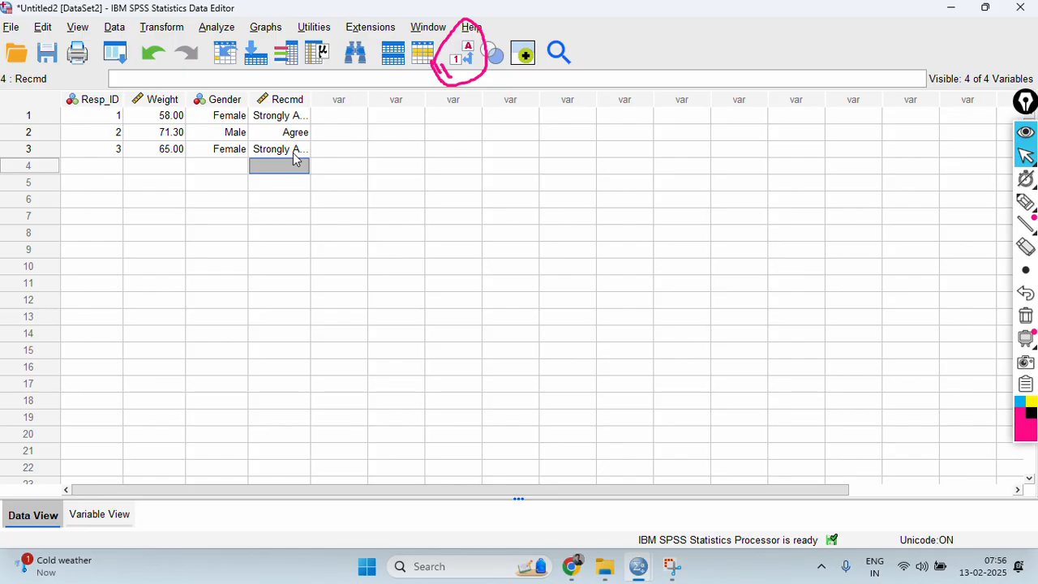
Show the data as numeric codes instead of value labels and erase the pen annotation.
left_click(465, 63)
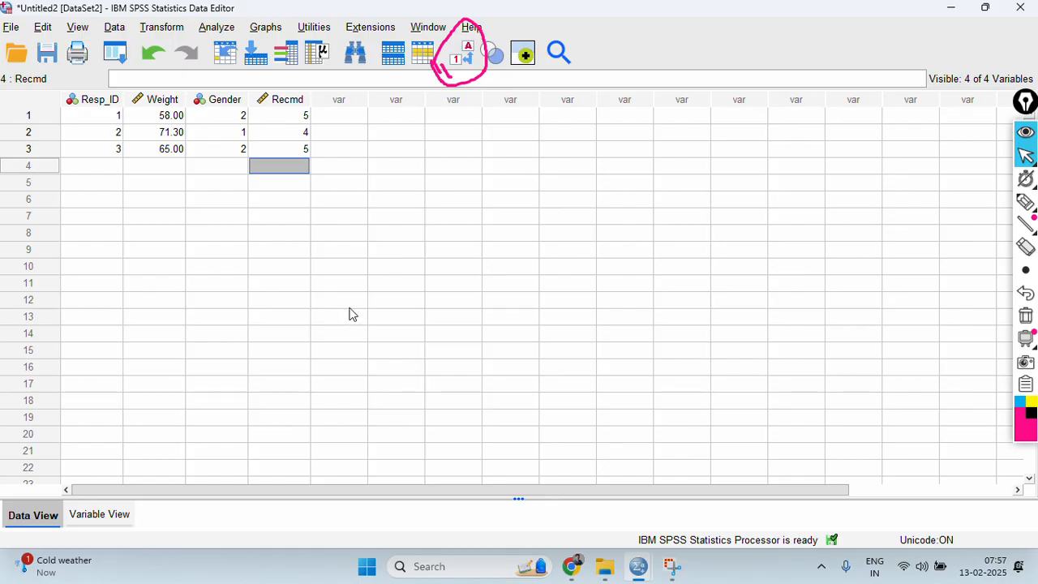
left_click(1026, 316)
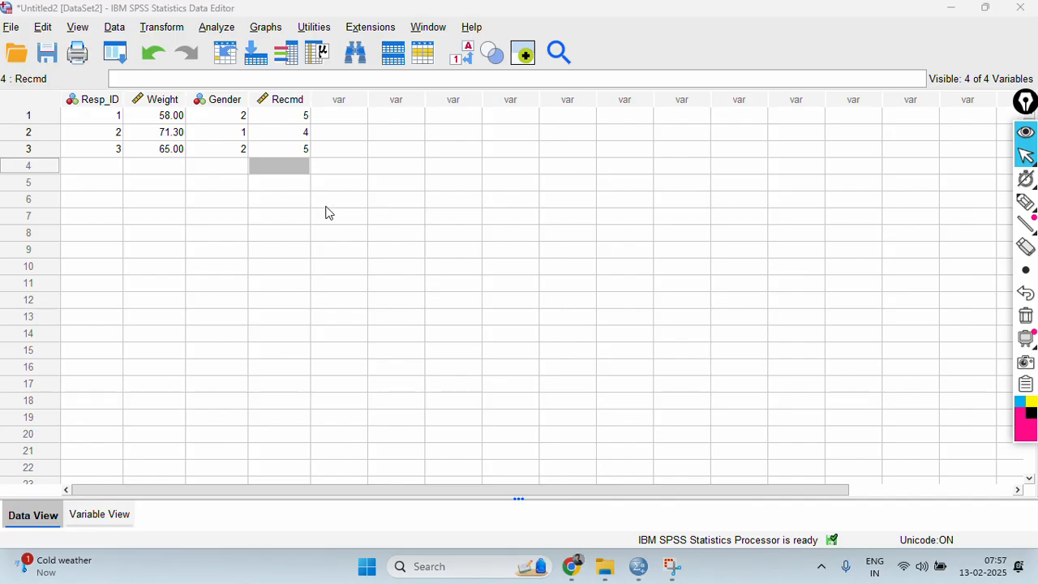
Open Excel and create a blank workbook.
left_click(366, 566)
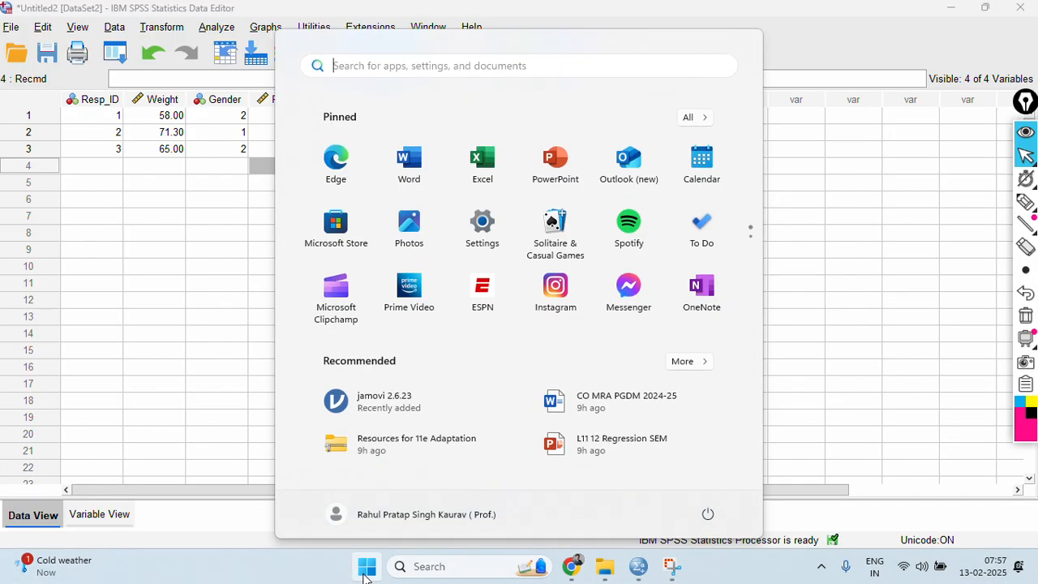
left_click(485, 159)
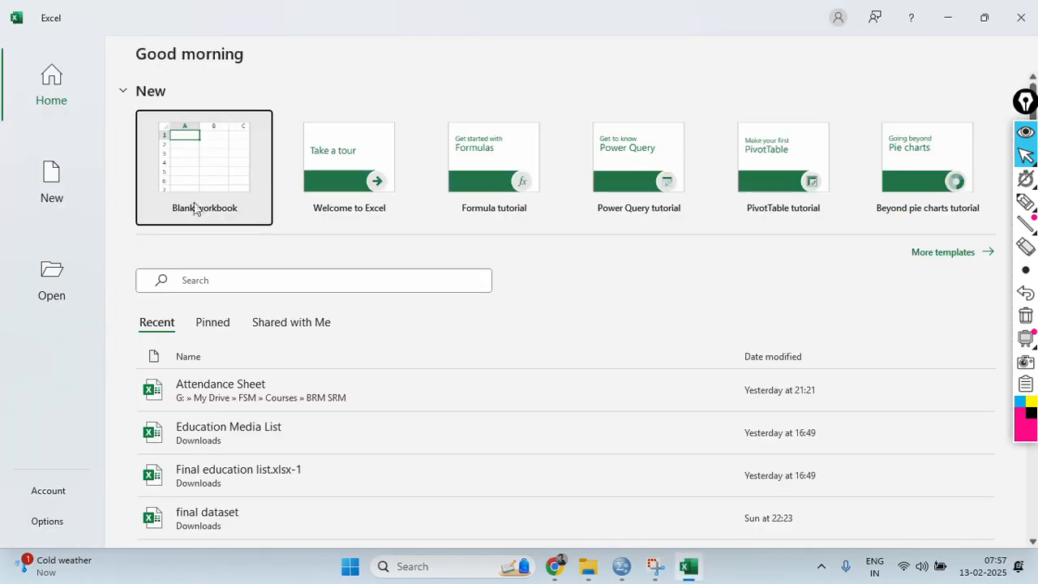
left_click(219, 178)
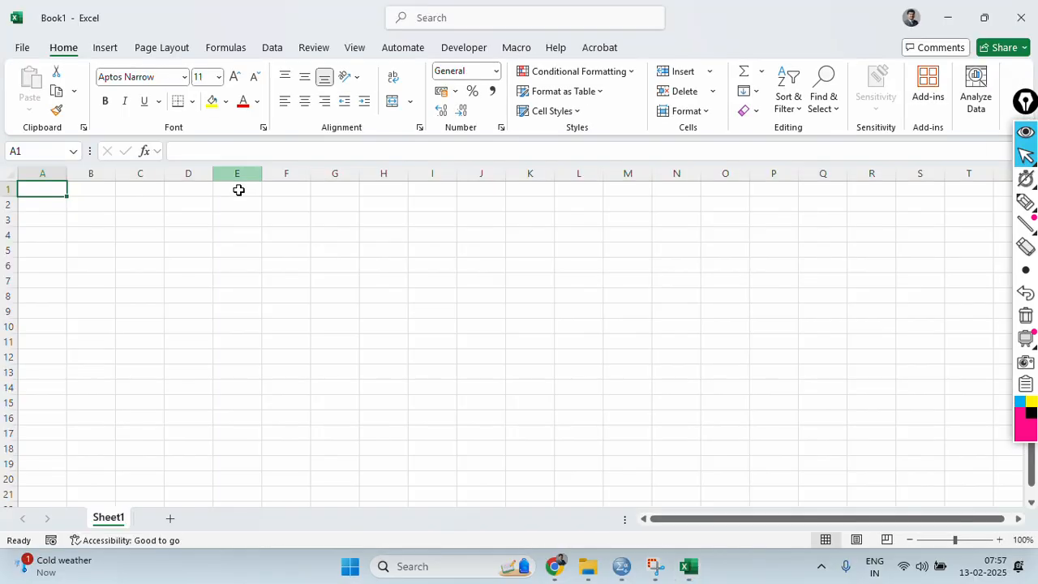
Copy the manufact, model, sales and resale values of the first six car_sales.sav records in SPSS into Excel starting at cell A2.
left_click(622, 570)
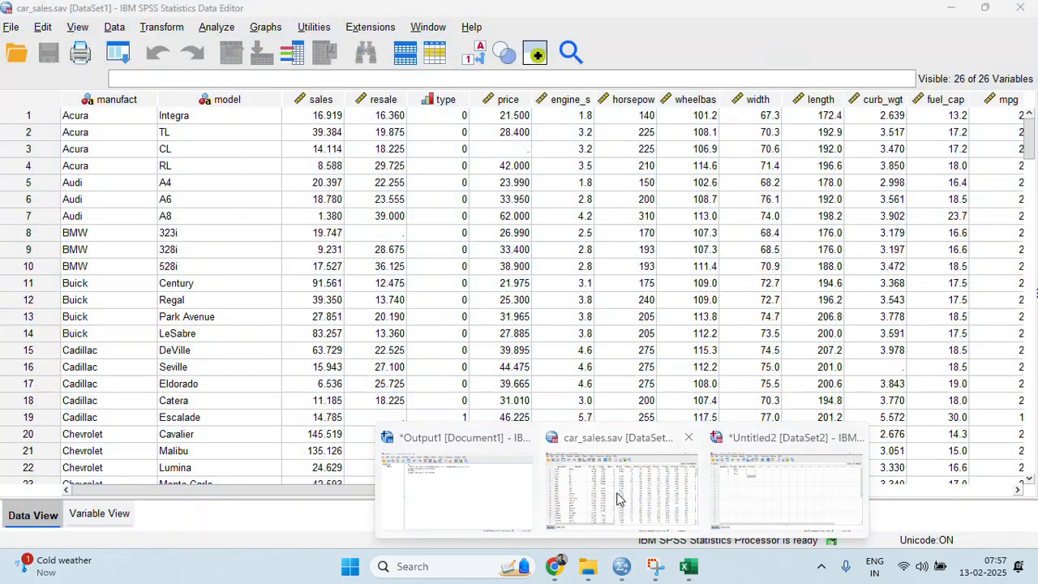
left_click(620, 490)
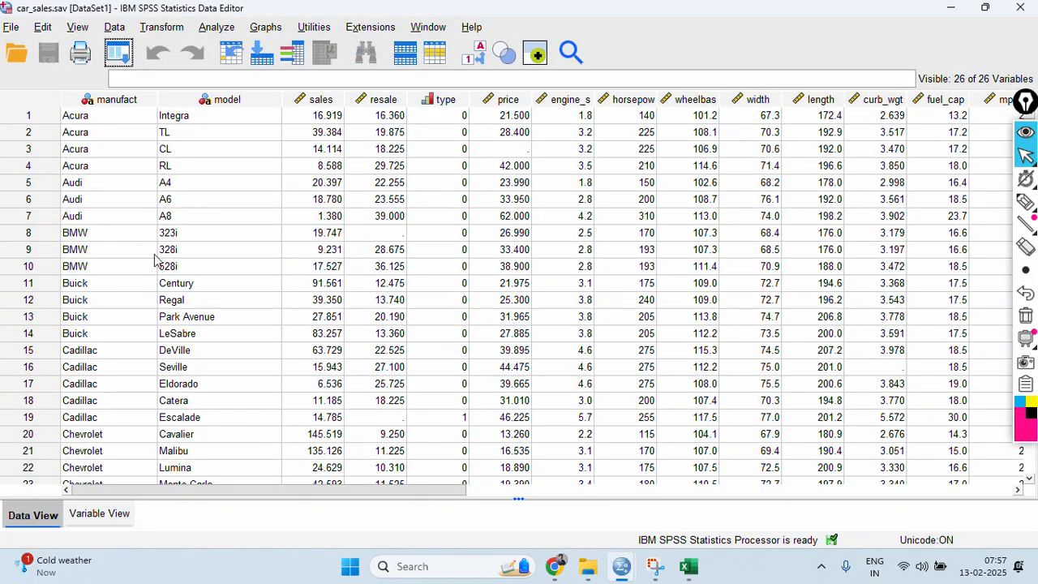
left_click(91, 120)
left_click_drag(92, 126, 386, 207)
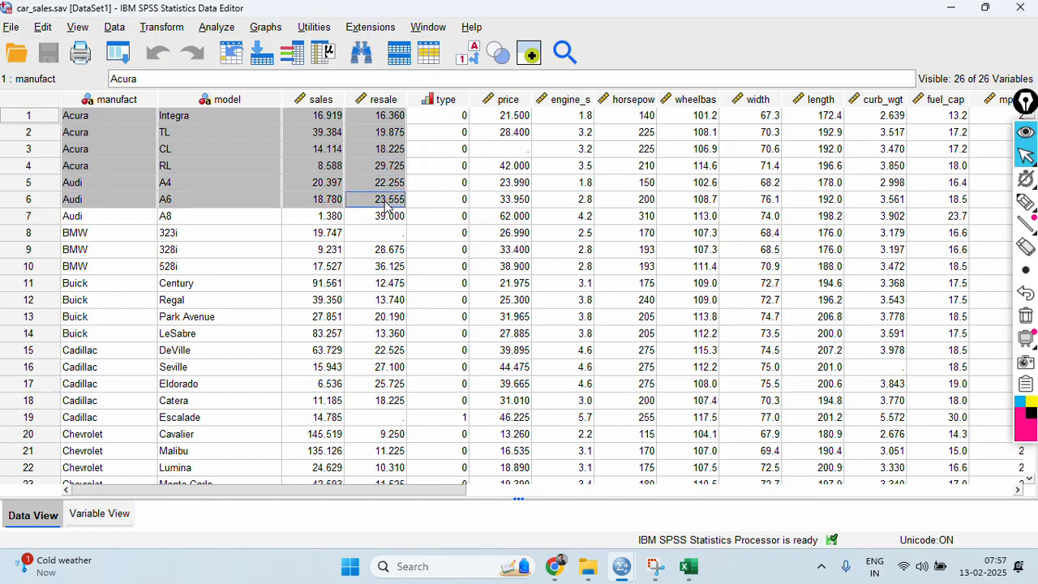
left_click(688, 565)
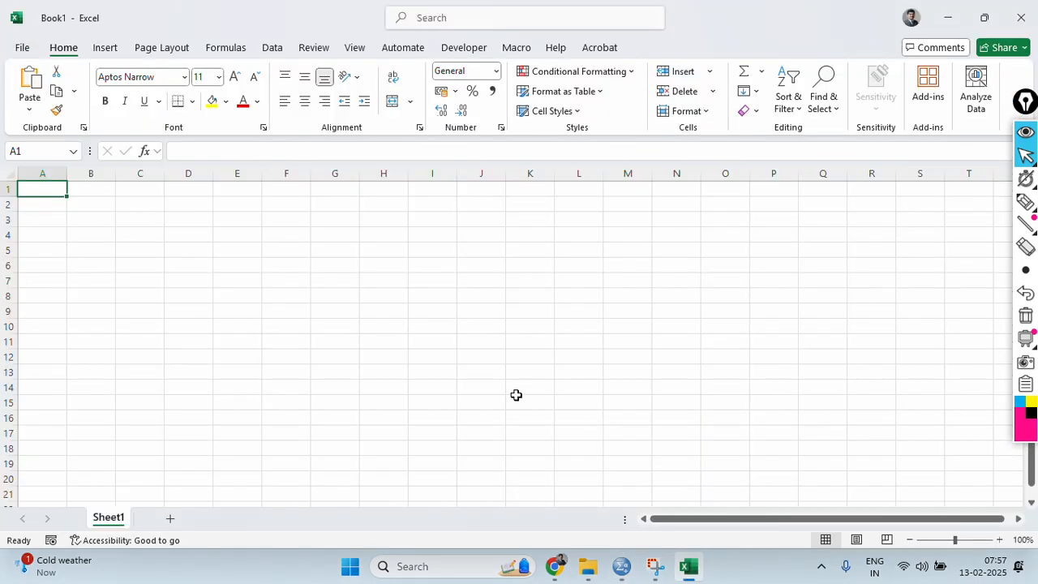
left_click(40, 205)
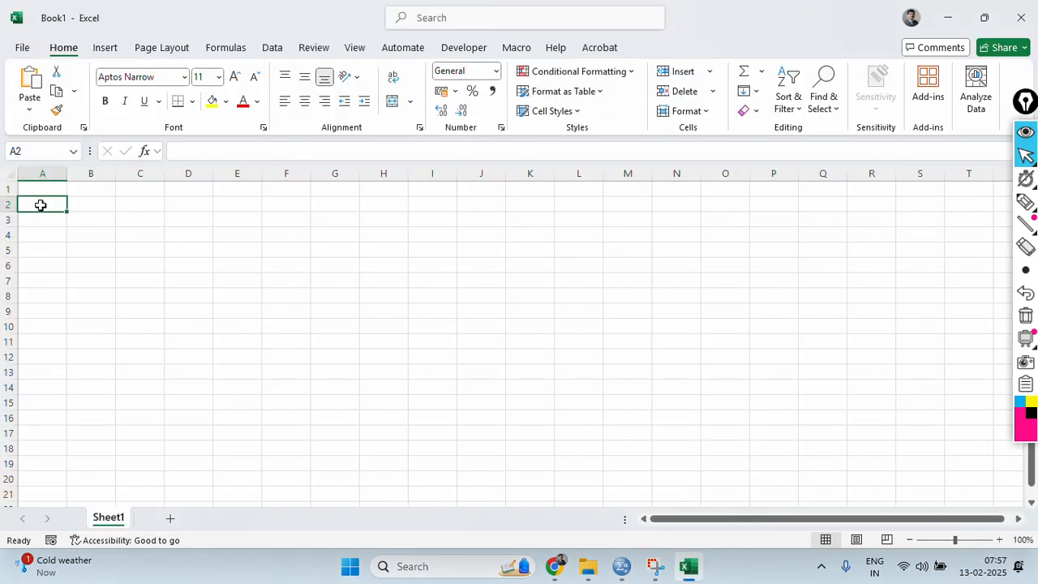
type("Acura\tIntegra\t16.919\t16.36 Acura\tTL\t39.384\t19.875 Acura\tCL\t14.114\t18.225 Acura\tRL\t8.588\t29.725 Audi\tA4\t20.397\t22.255 Audi\tA6\t18.78\t23.555")
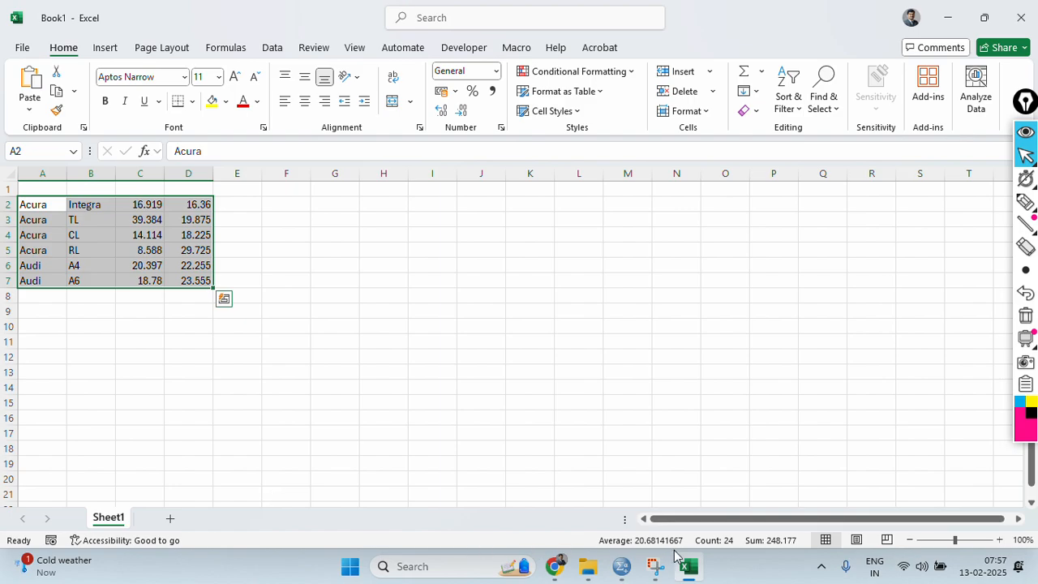
Copy the variable names manufact, model, sales and resale from car_sales.sav in SPSS and return to the Excel workbook.
mouse_move(621, 565)
mouse_move(459, 494)
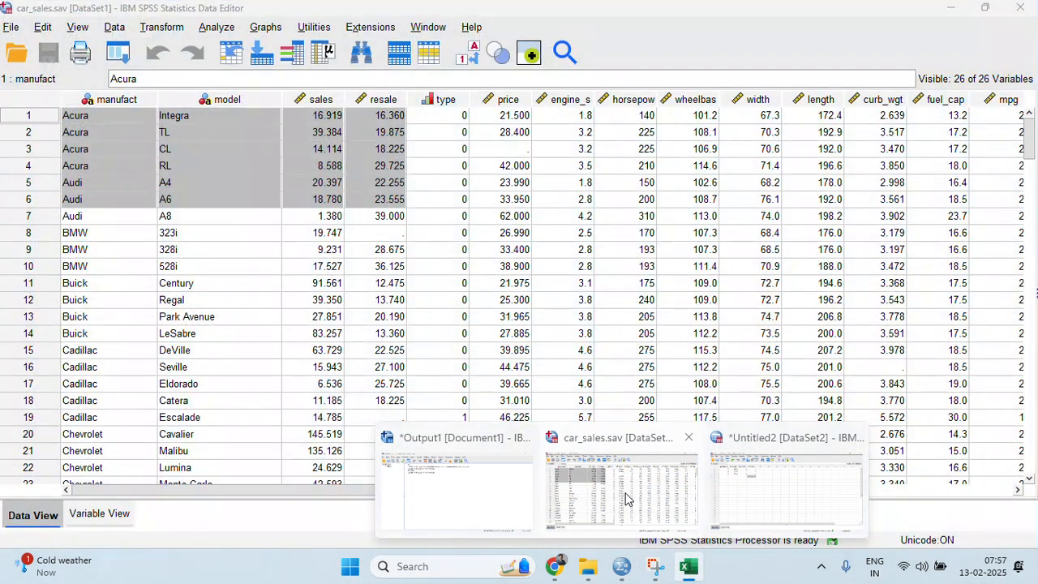
left_click(624, 495)
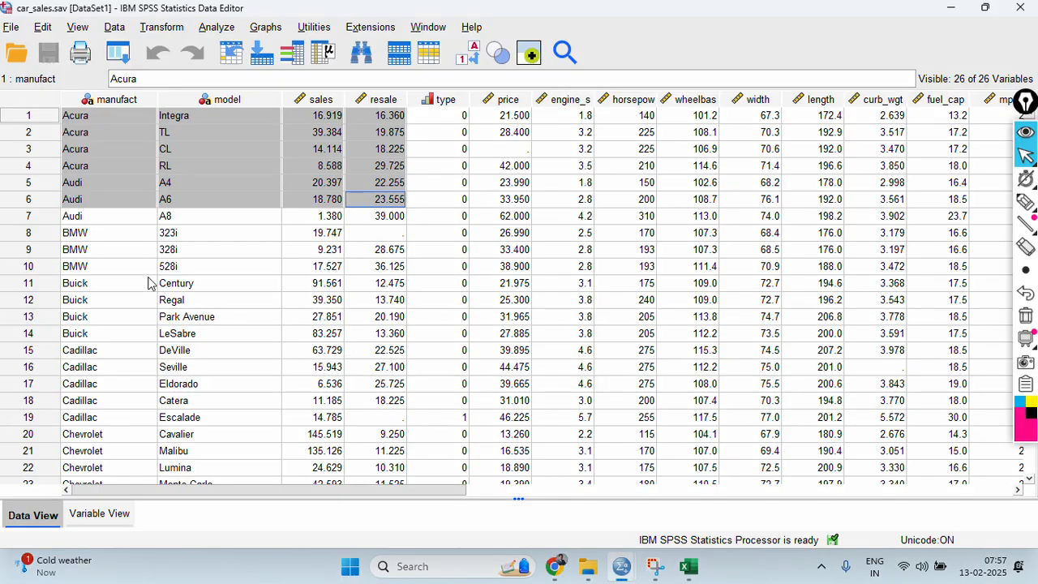
left_click(103, 514)
left_click_drag(91, 98, 90, 144)
key("ctrl+c")
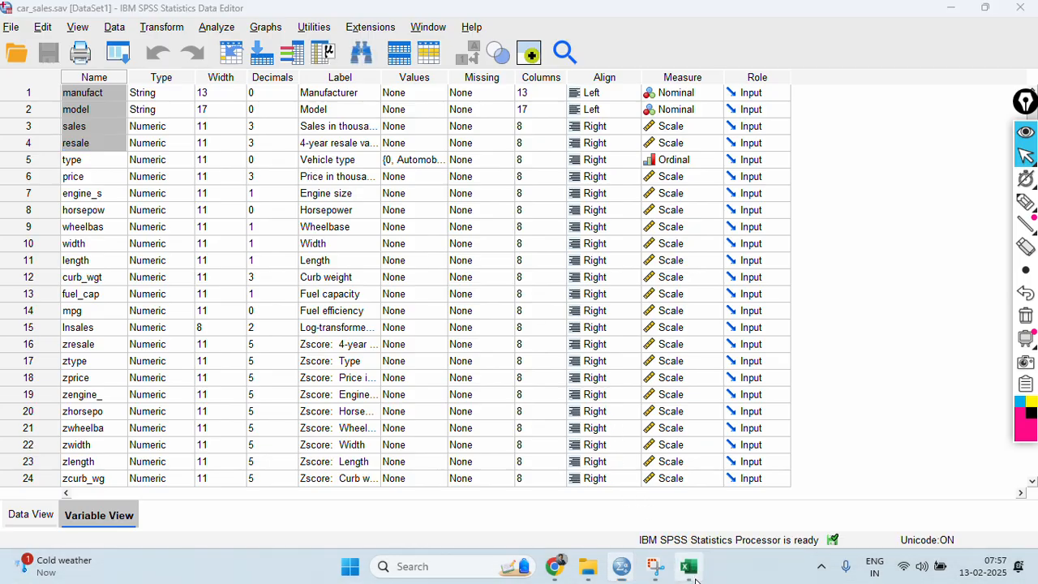
left_click(688, 566)
left_click(30, 190)
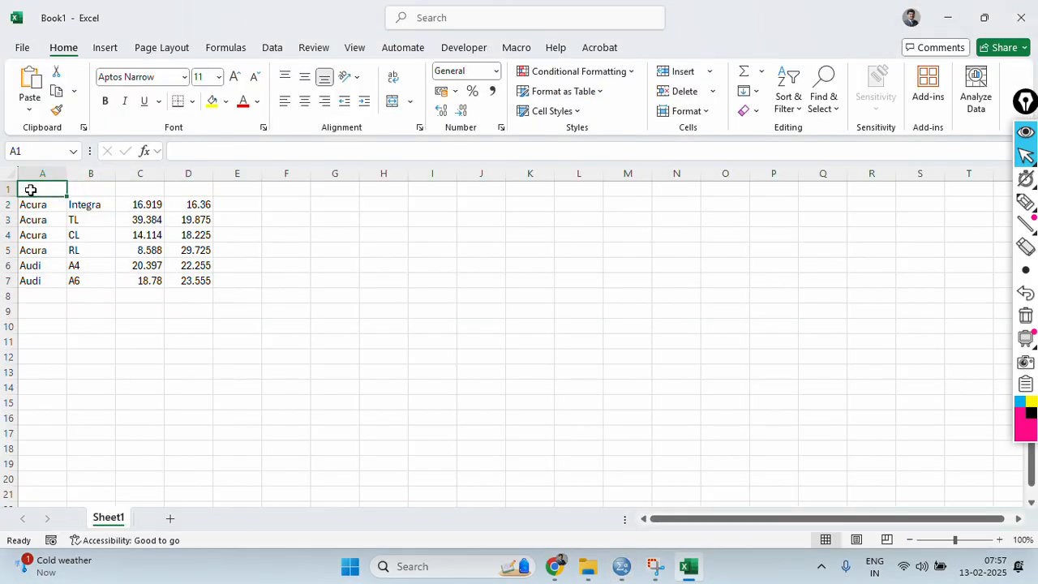
right_click(30, 189)
left_click(95, 197)
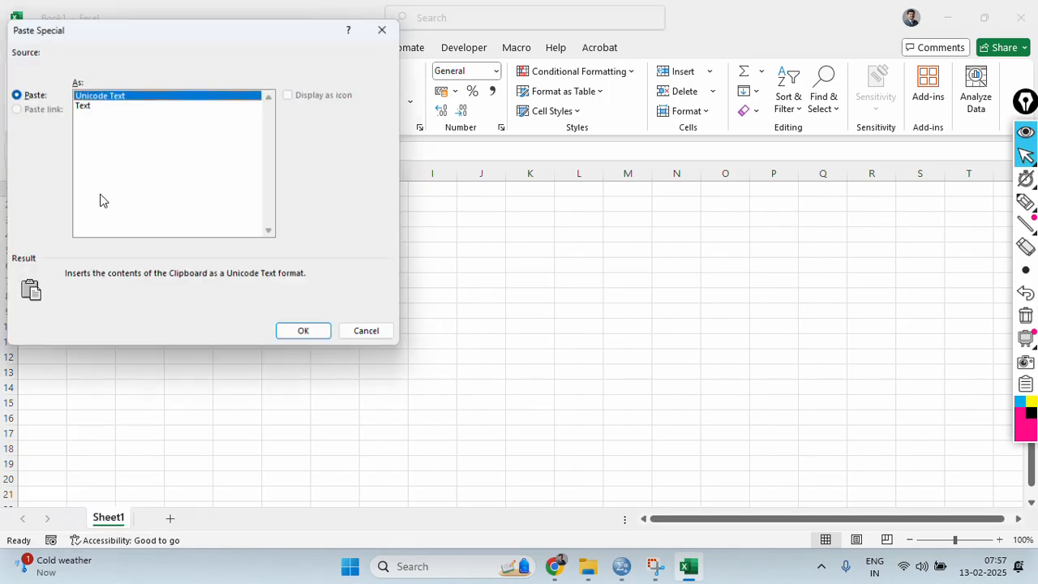
left_click(328, 336)
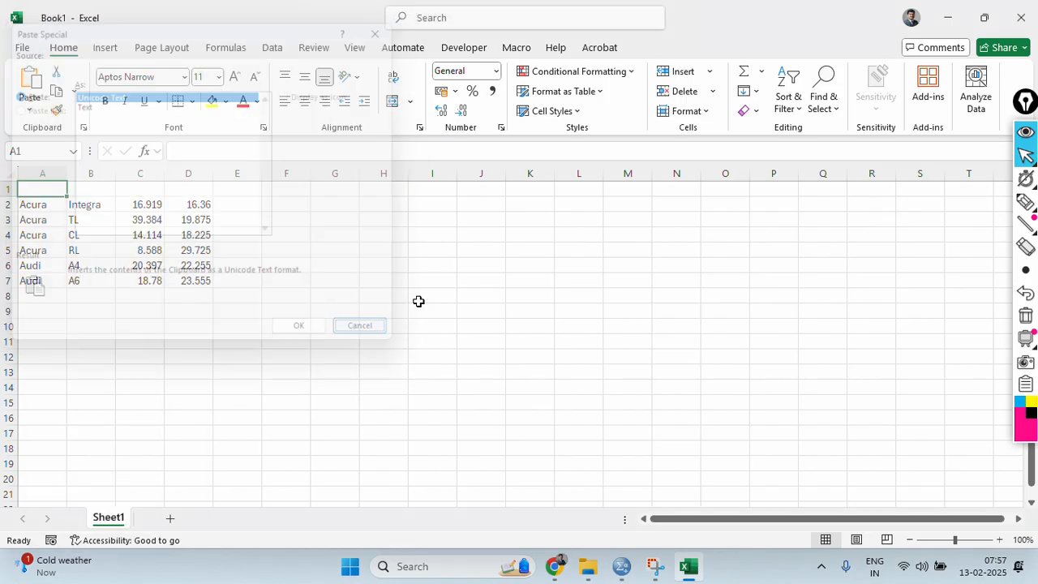
Paste the copied variable names into column I starting at cell I4.
left_click(450, 234)
key("ctrl+v")
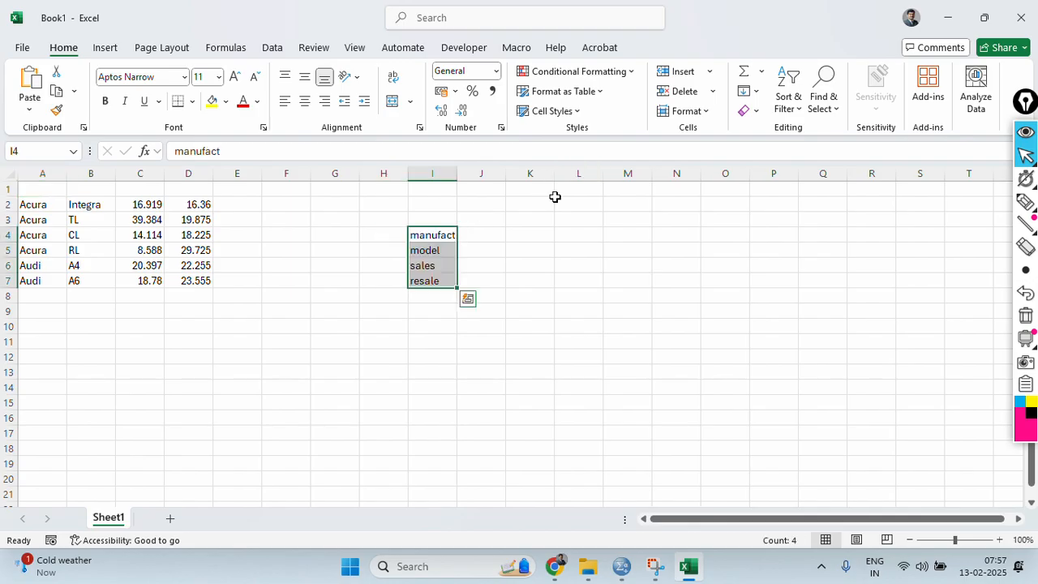
key("ctrl+x")
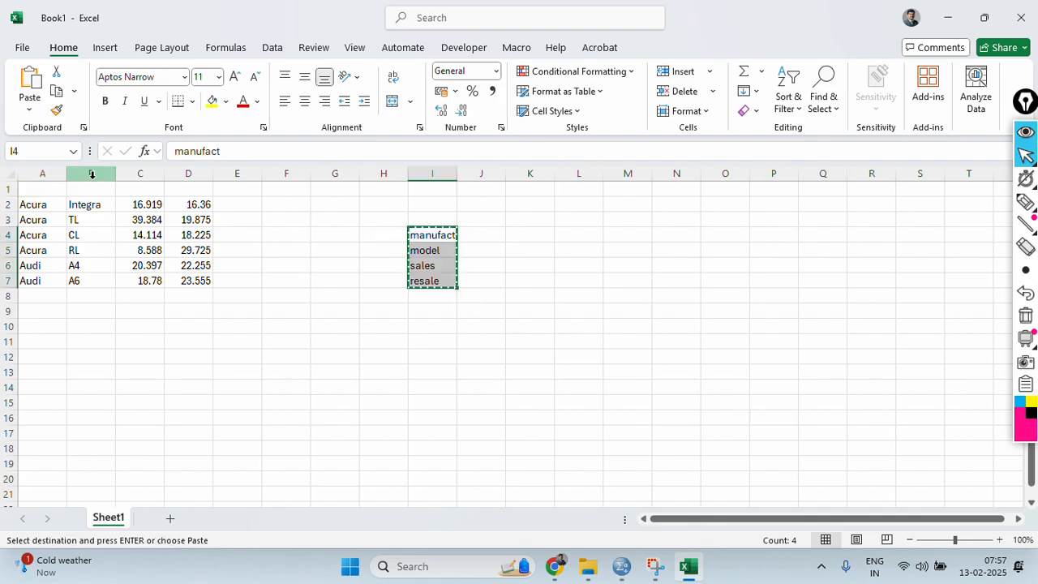
right_click(40, 191)
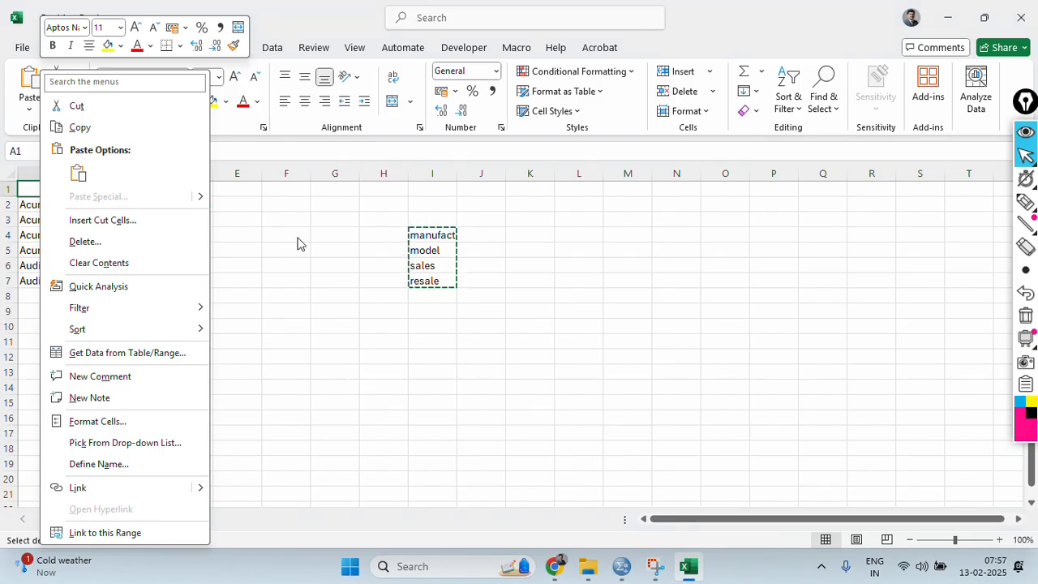
left_click(670, 290)
left_click(455, 242)
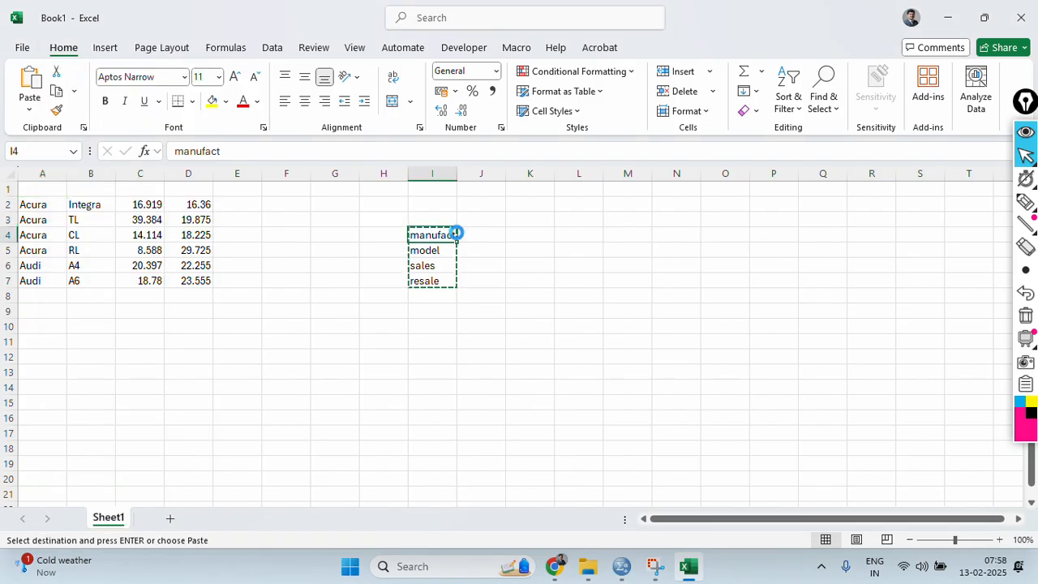
Move the manufact name to cell A1 and the model name to cell B1 as column headers.
key("ctrl+x")
left_click(50, 189)
key("ctrl+v")
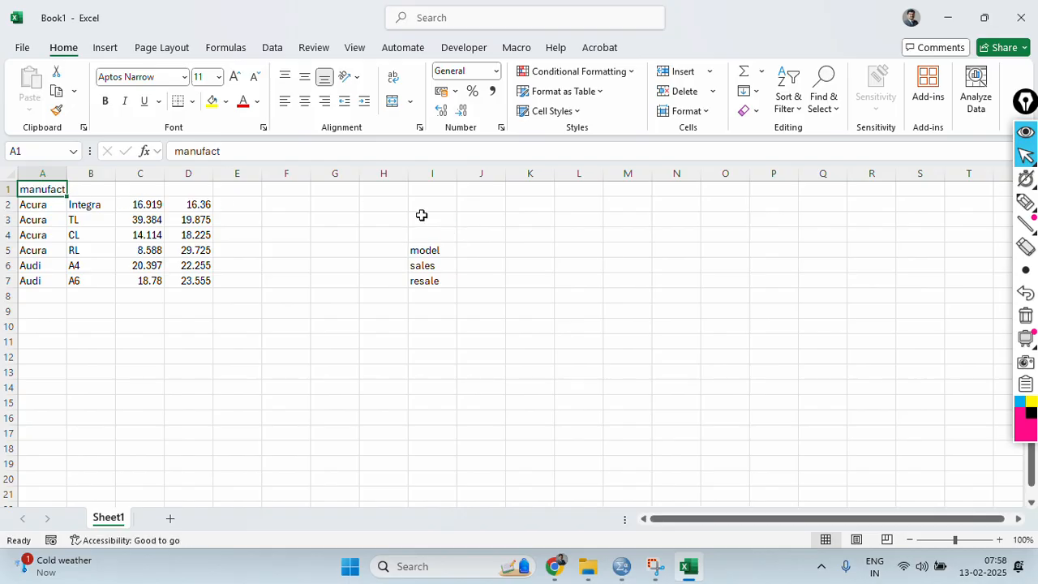
left_click(437, 249)
key("ctrl+x")
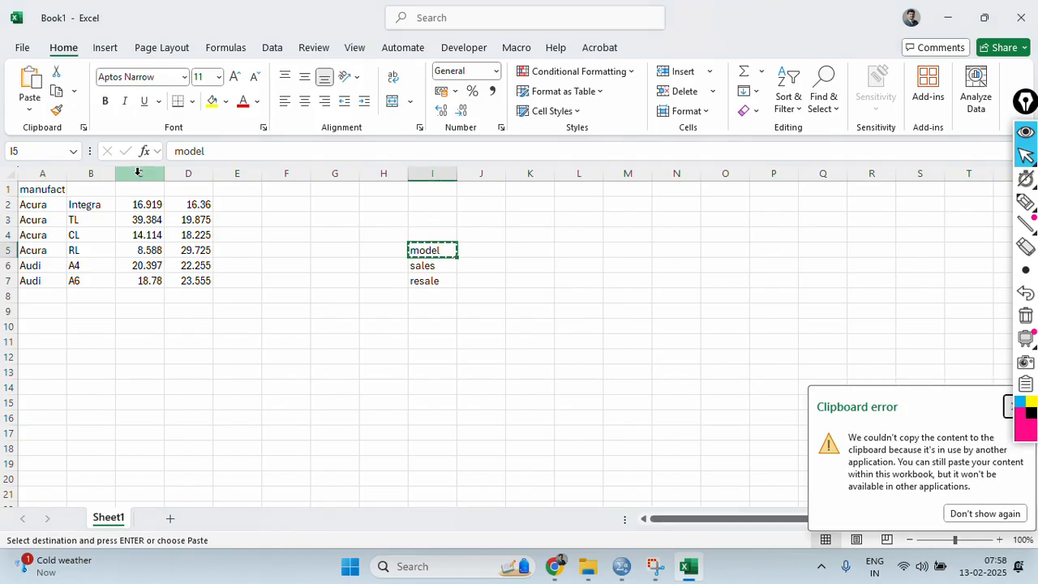
left_click(86, 189)
key("ctrl+v")
Move the sales name to cell C1 and the resale name to cell D1 as column headers.
left_click(443, 270)
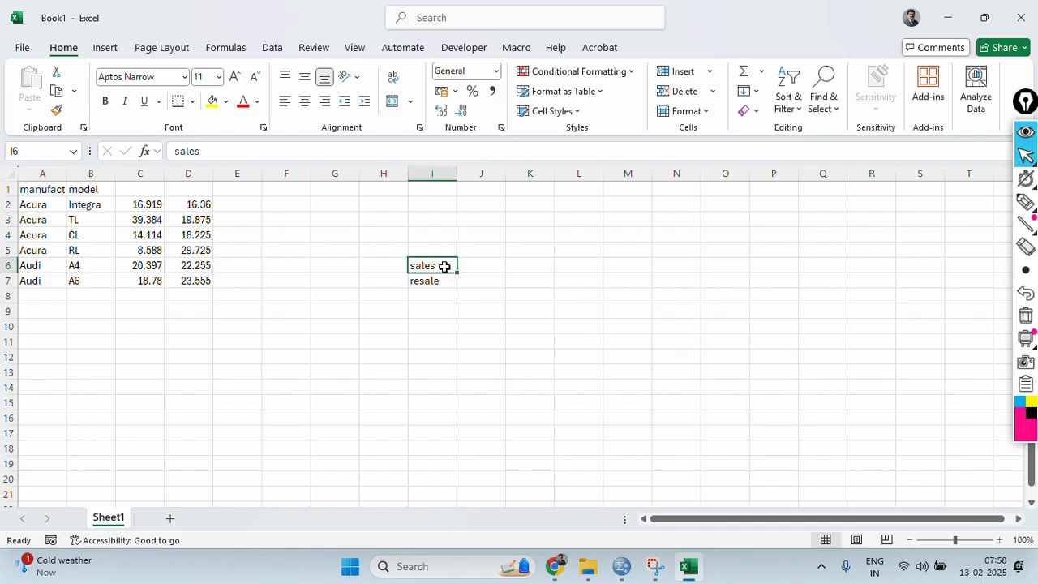
key("ctrl+x")
left_click(140, 189)
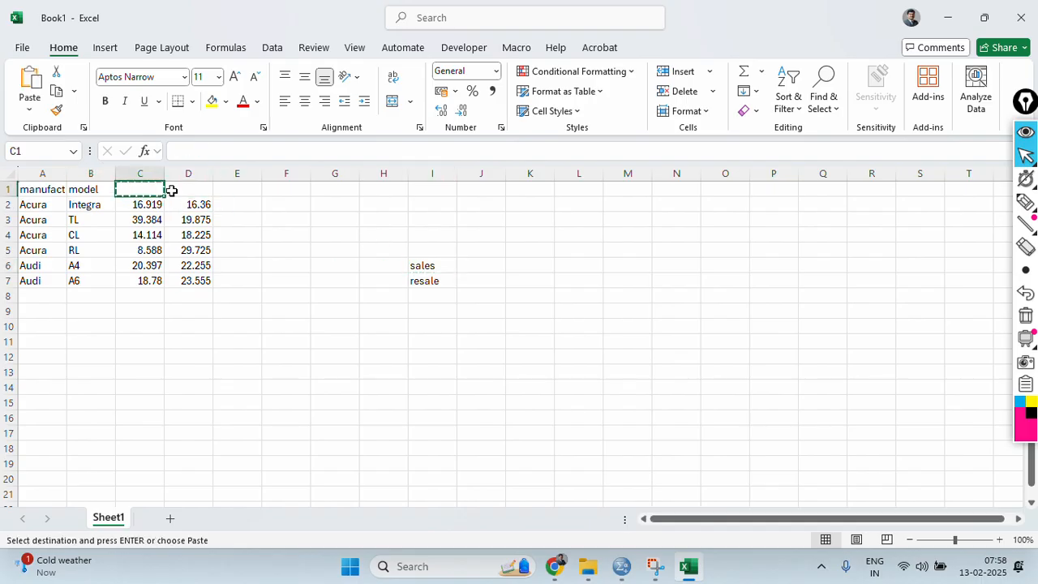
left_click(429, 264)
left_click(138, 189)
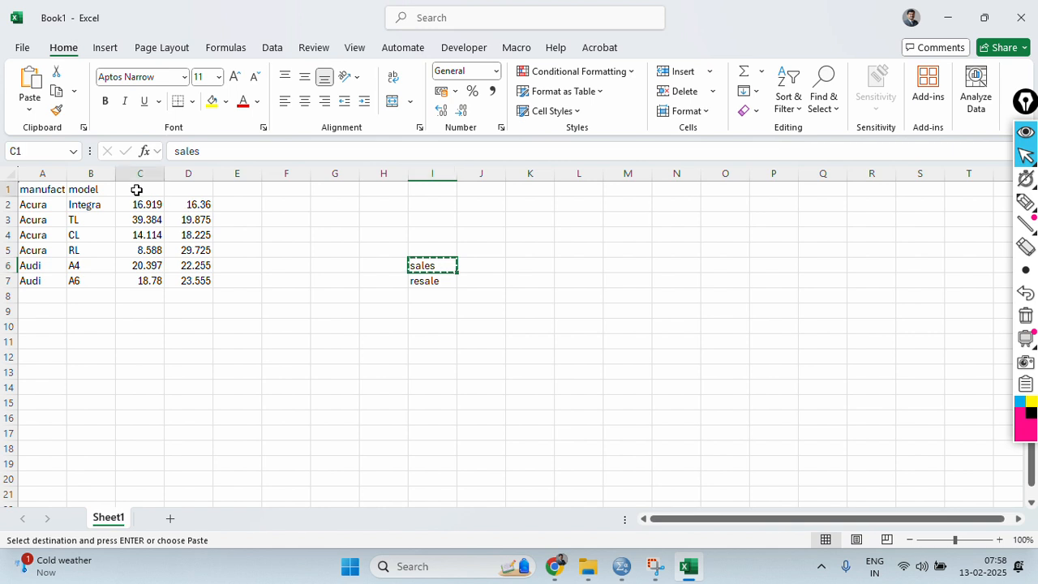
key("ctrl+v")
left_click(428, 278)
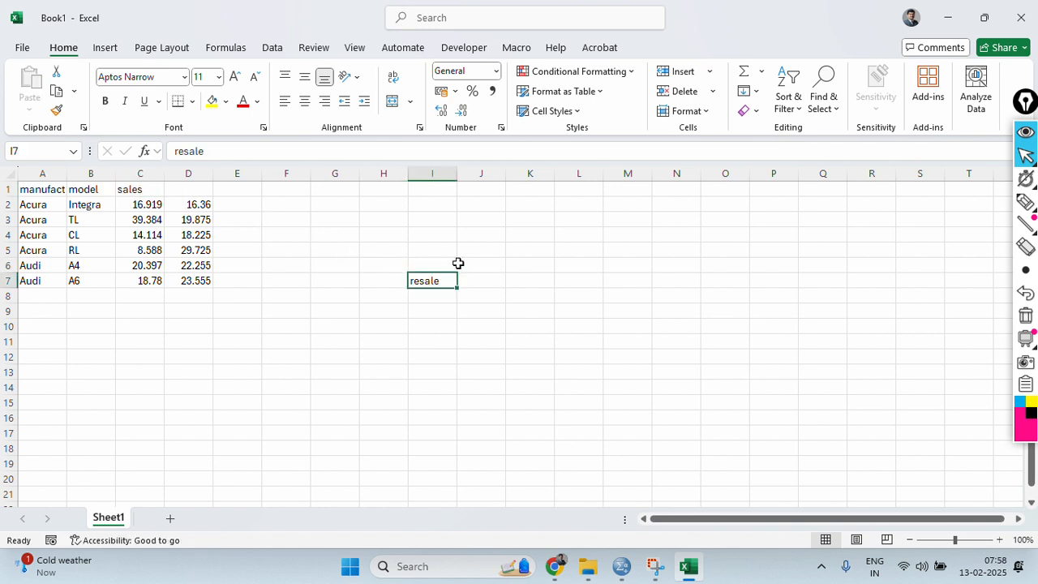
key("ctrl+x")
left_click(185, 188)
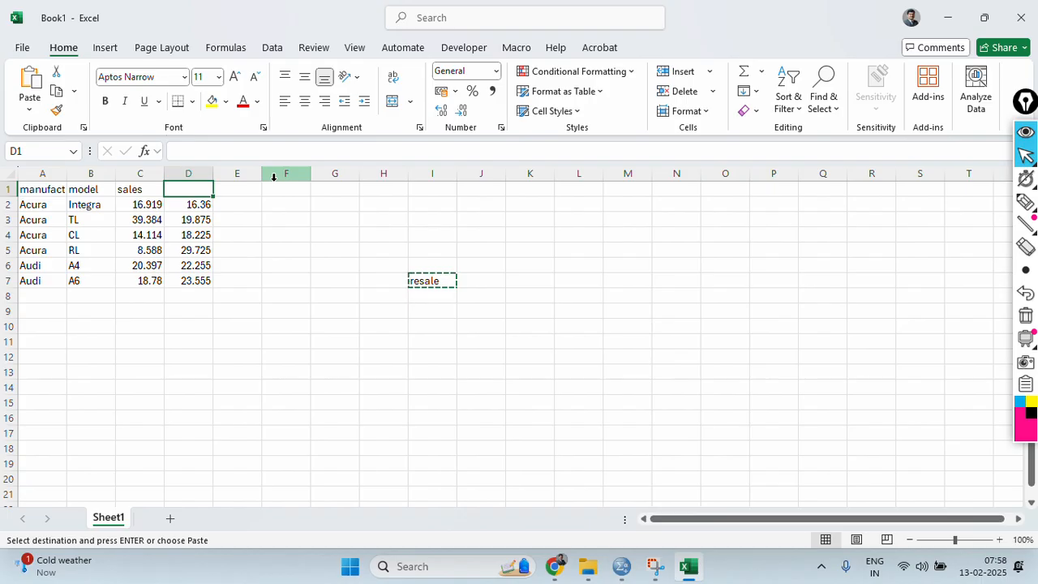
key("ctrl+v")
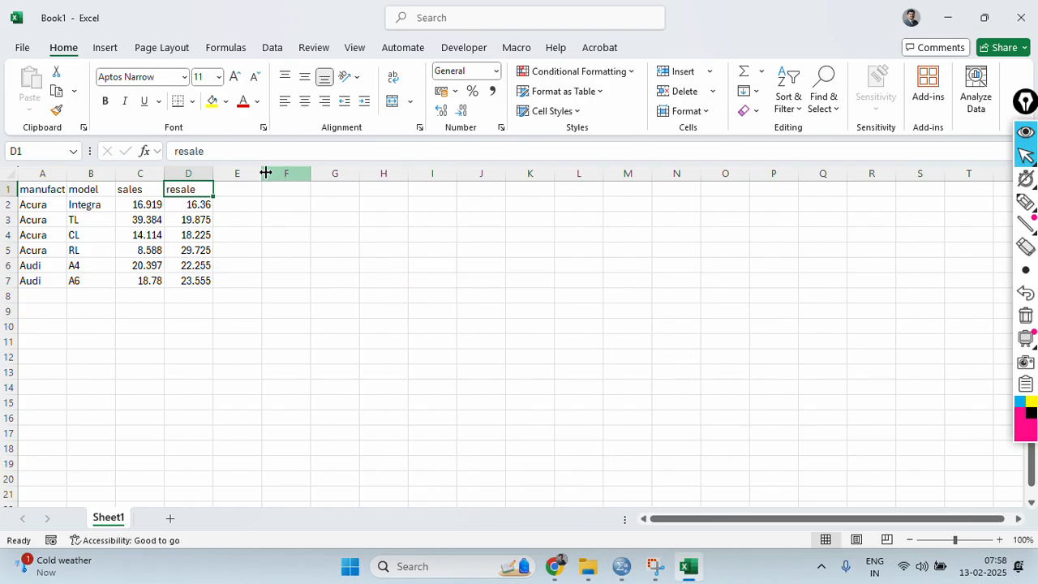
Save the workbook in the Downloads folder as SPSS IMPORT and close it.
left_click(19, 50)
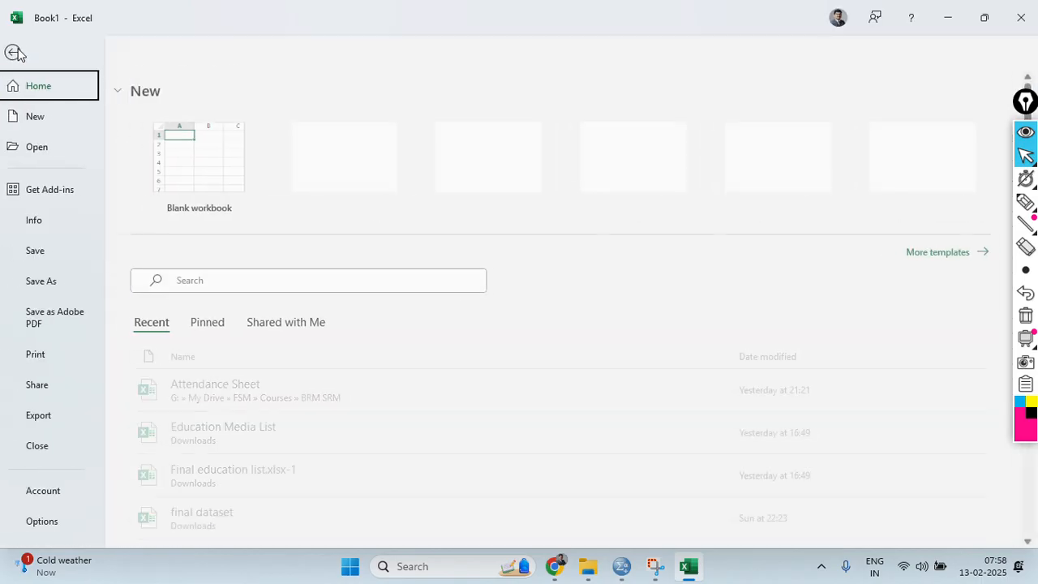
left_click(63, 278)
left_click(216, 437)
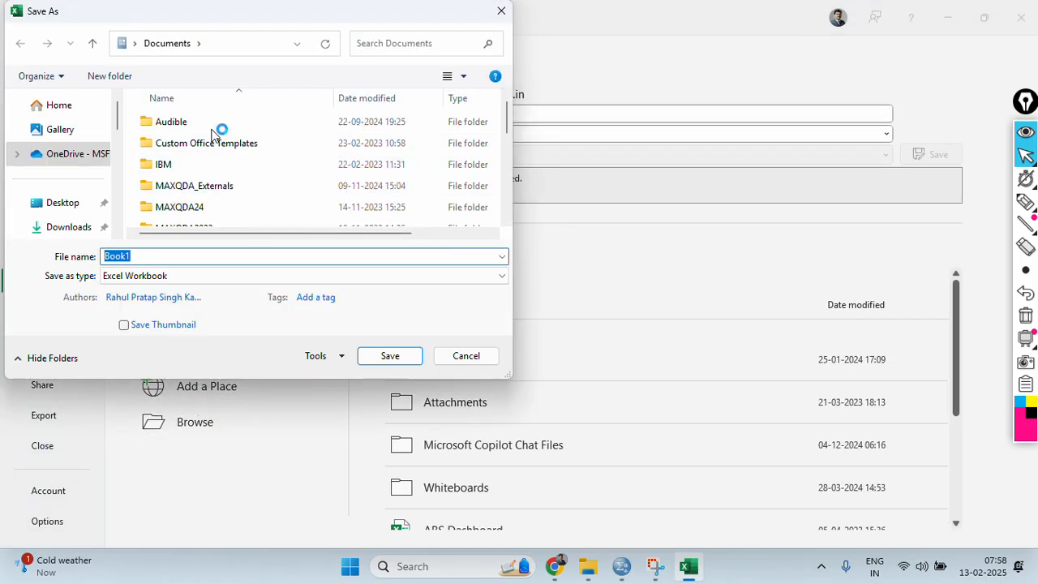
left_click(59, 233)
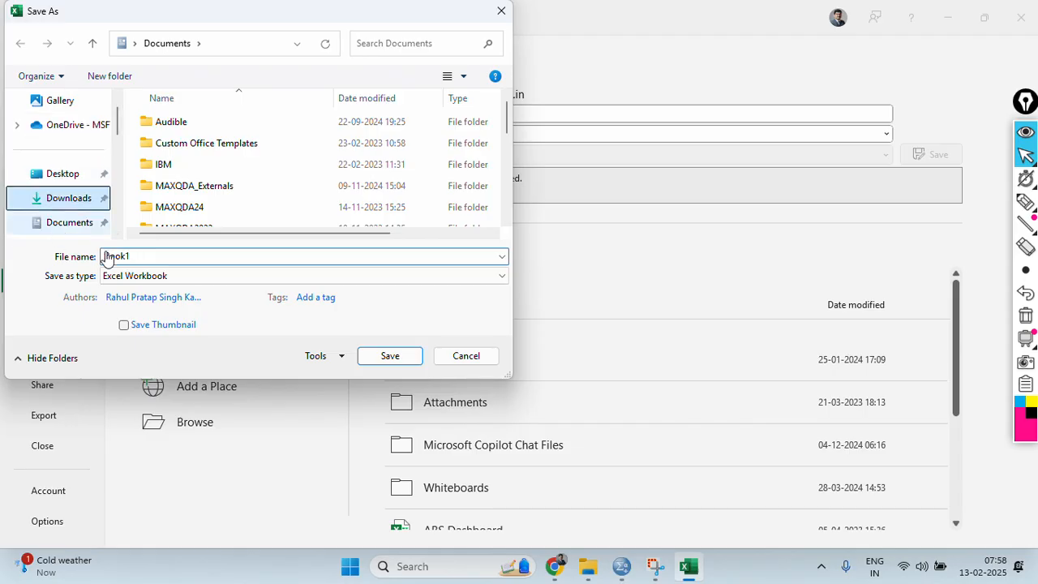
left_click(174, 259)
type("SPS")
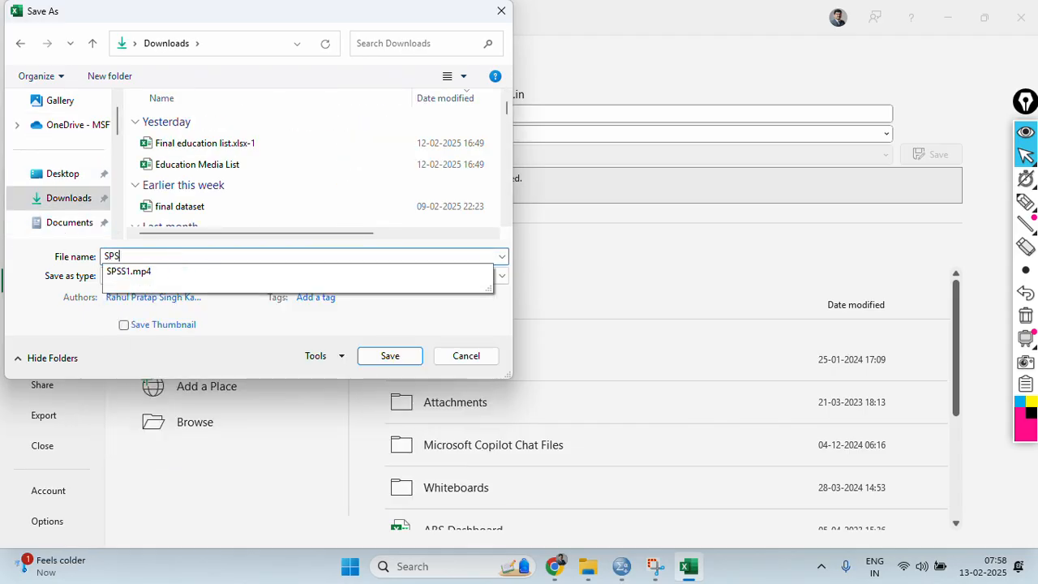
type("S IMPORT")
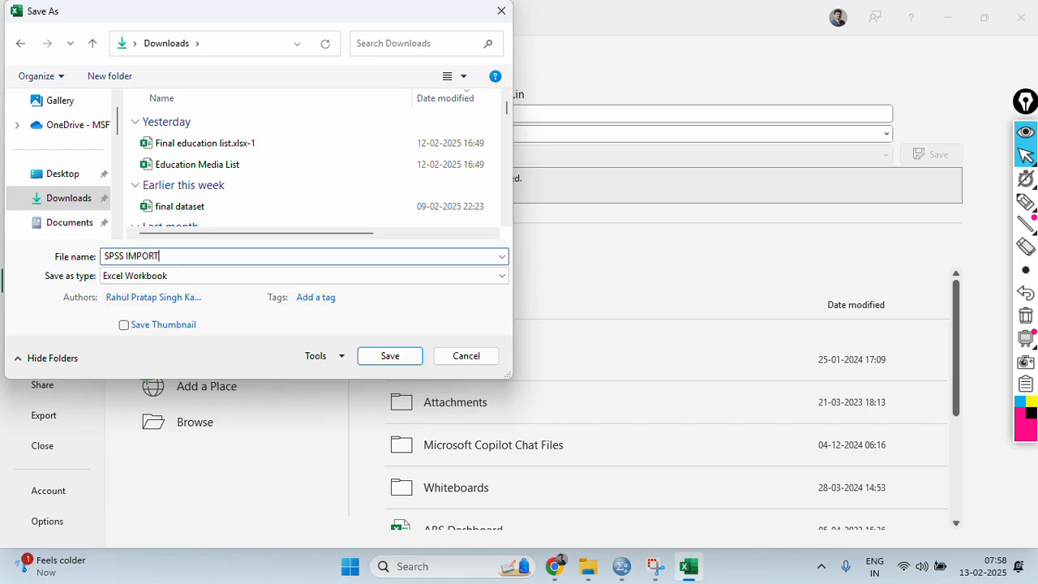
key("Return")
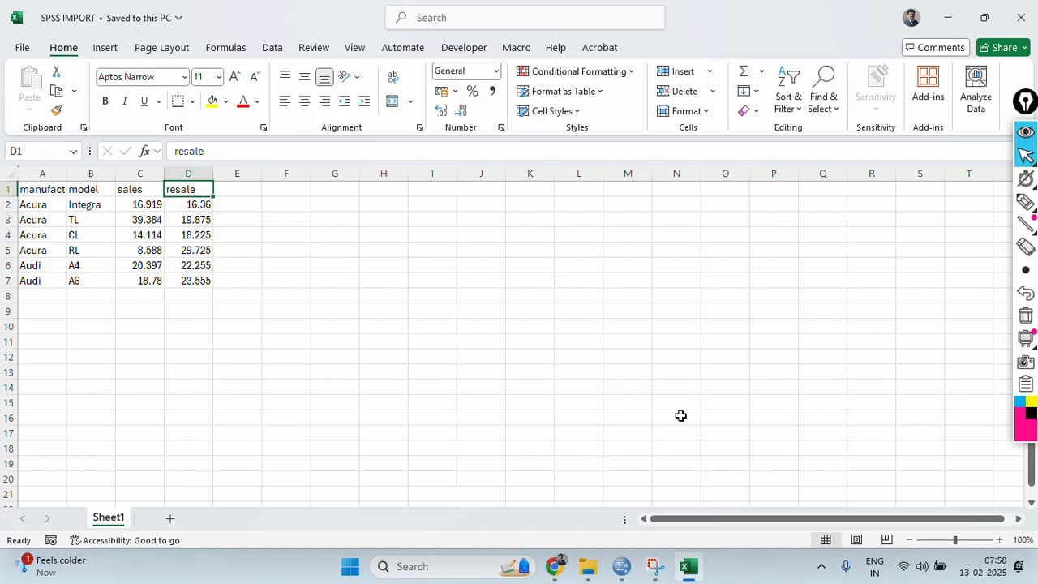
left_click(1020, 17)
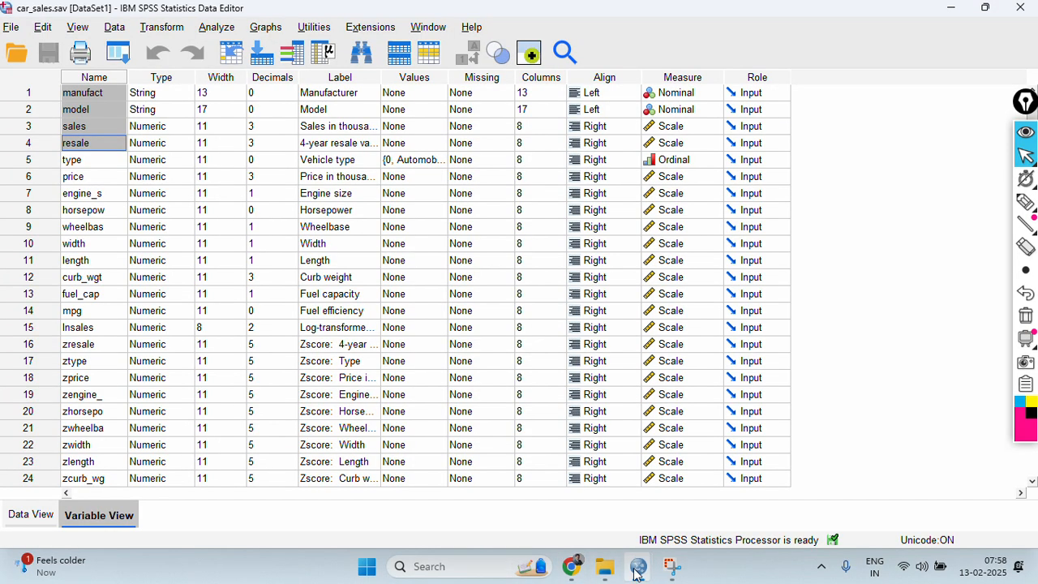
Switch to the untitled survey dataset and start importing data from an Excel file.
mouse_move(639, 565)
left_click(799, 470)
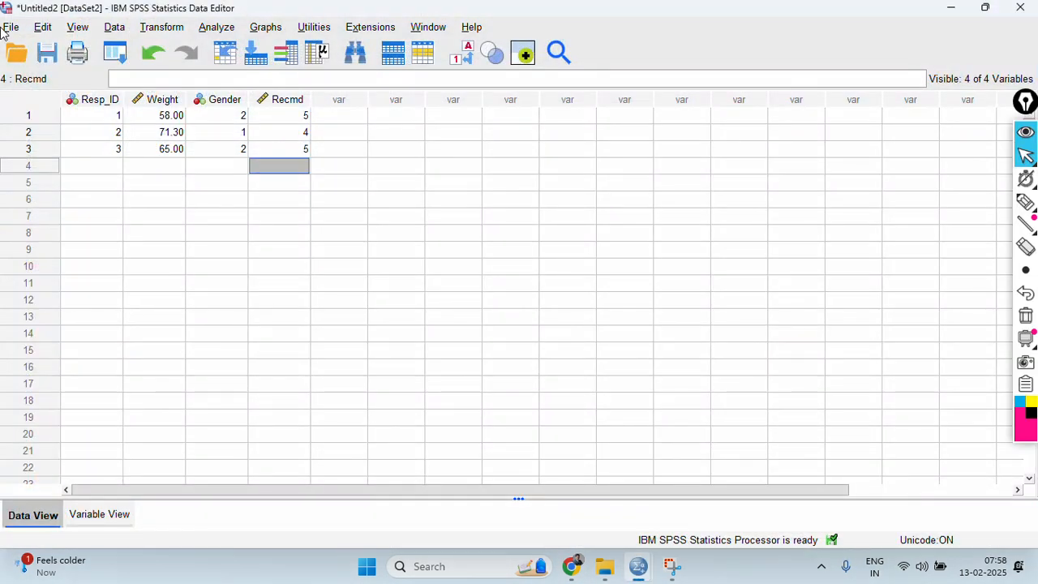
left_click(5, 29)
mouse_move(130, 228)
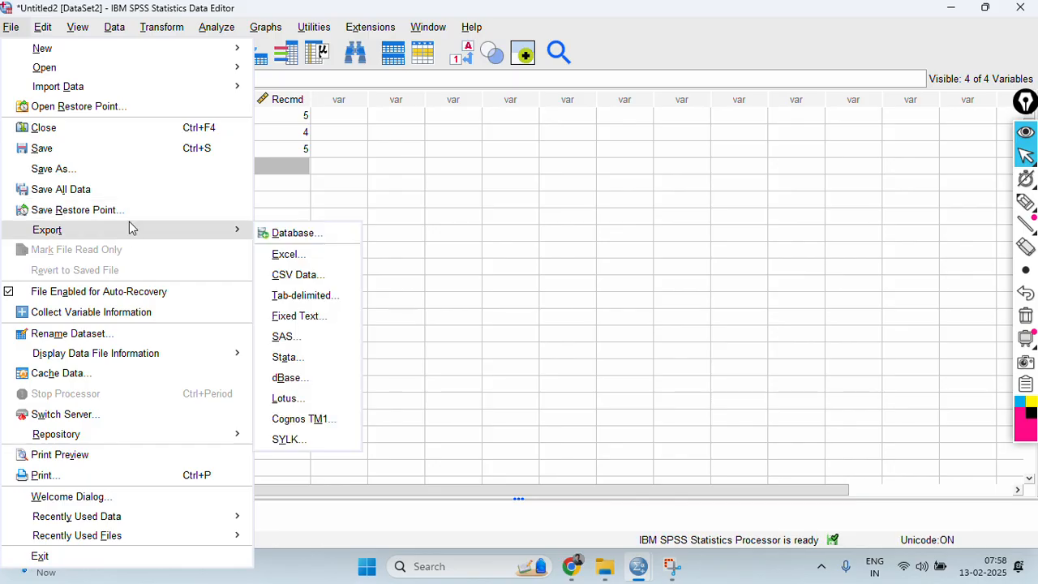
mouse_move(117, 91)
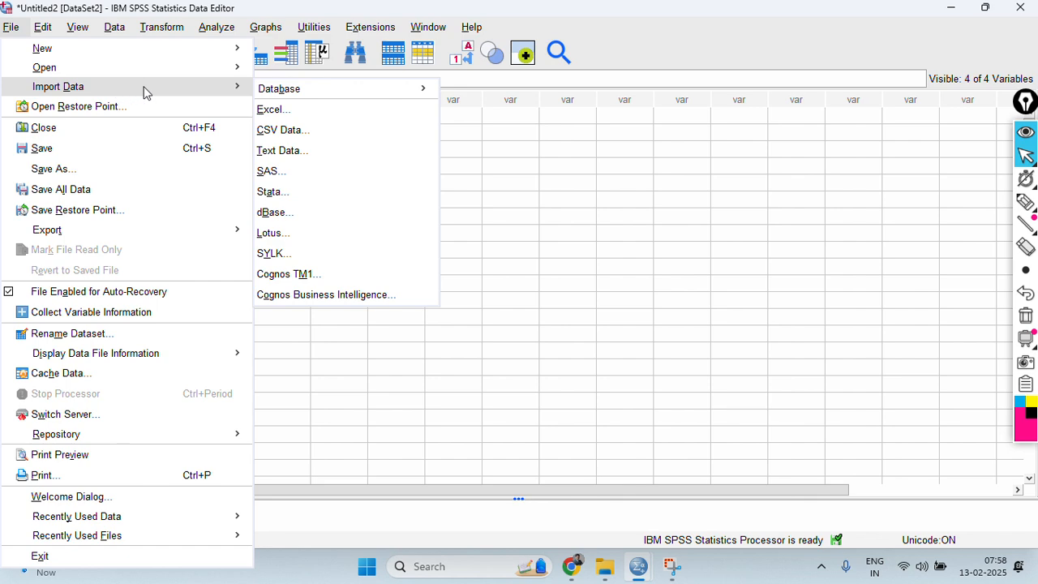
mouse_move(12, 28)
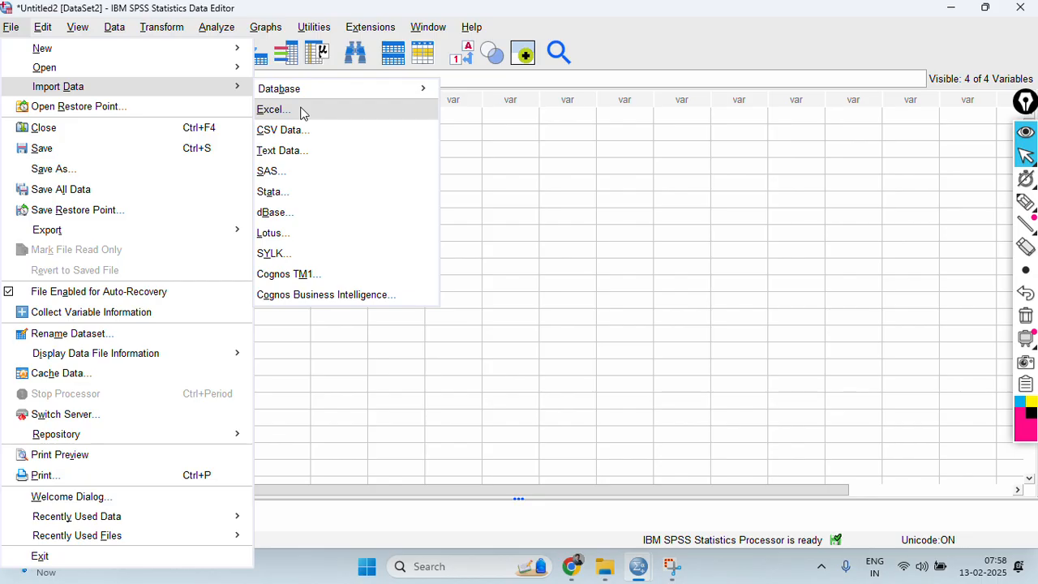
left_click(301, 112)
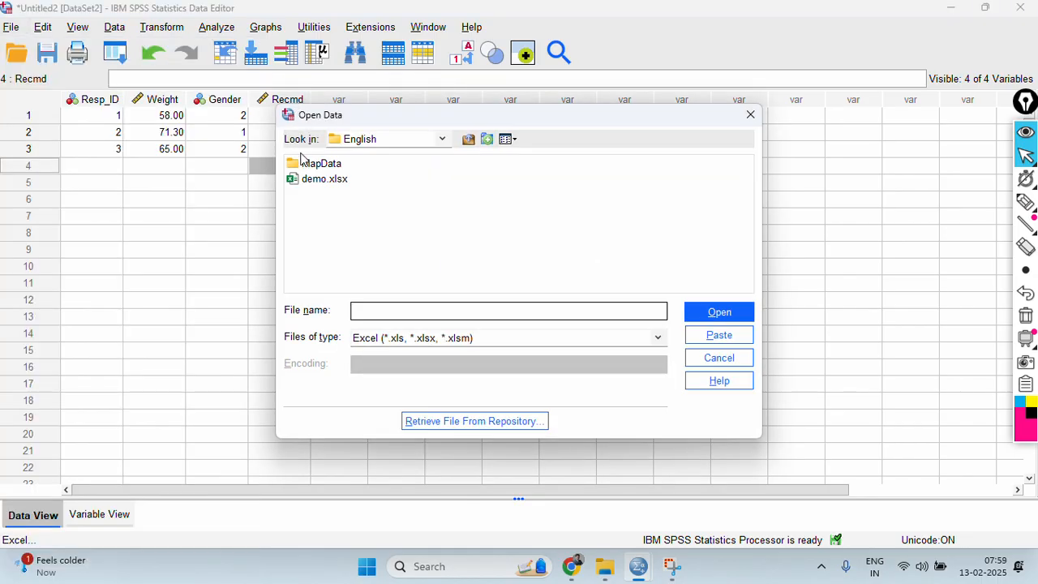
Open SPSS IMPORT.xlsx from the Downloads folder as the Excel file to import.
left_click(419, 141)
scroll(428, 215, "up", 3)
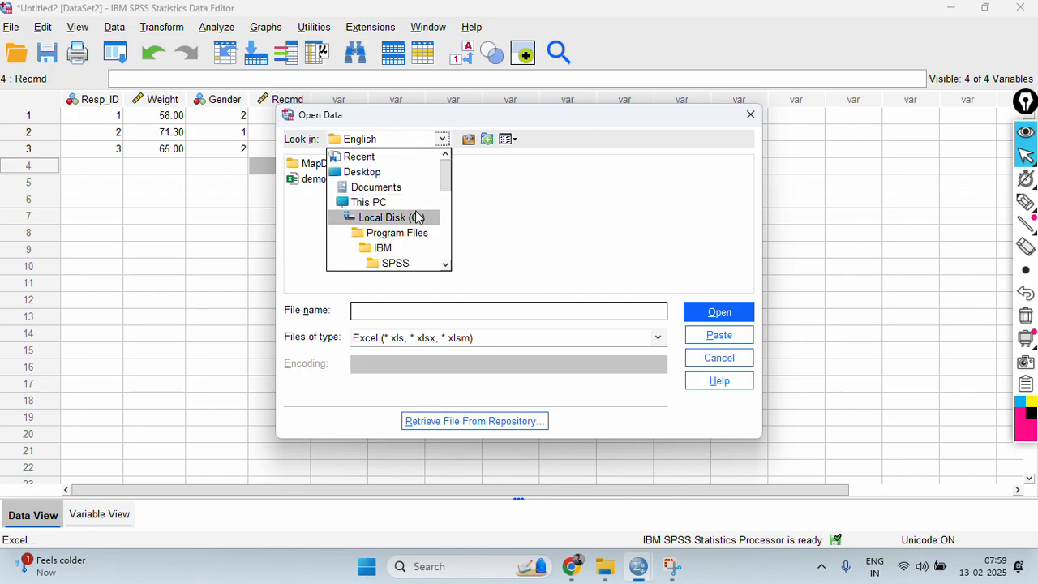
scroll(397, 178, "down", 1)
scroll(397, 178, "down", 3)
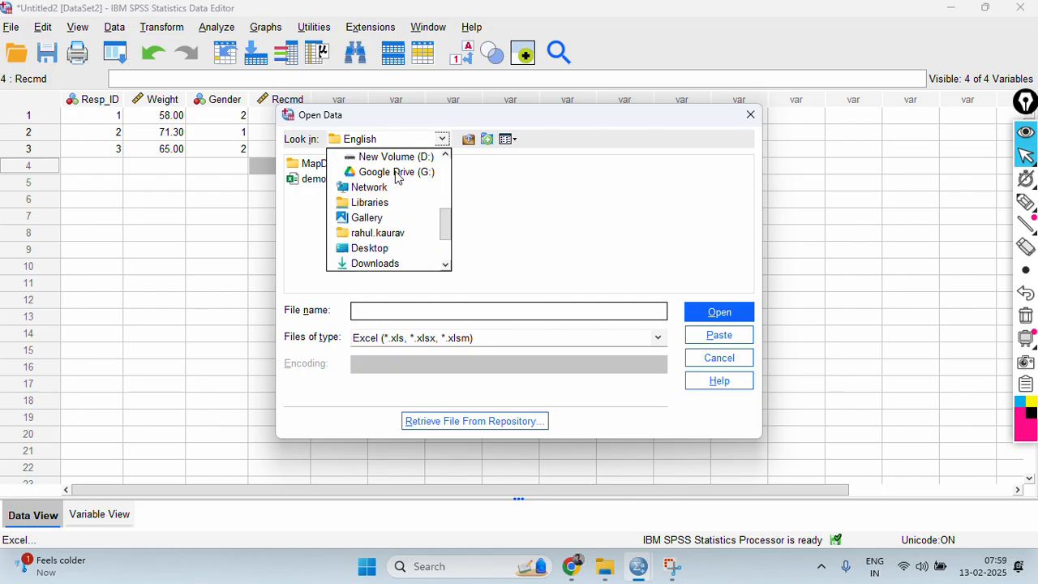
scroll(397, 178, "down", 1)
left_click(391, 216)
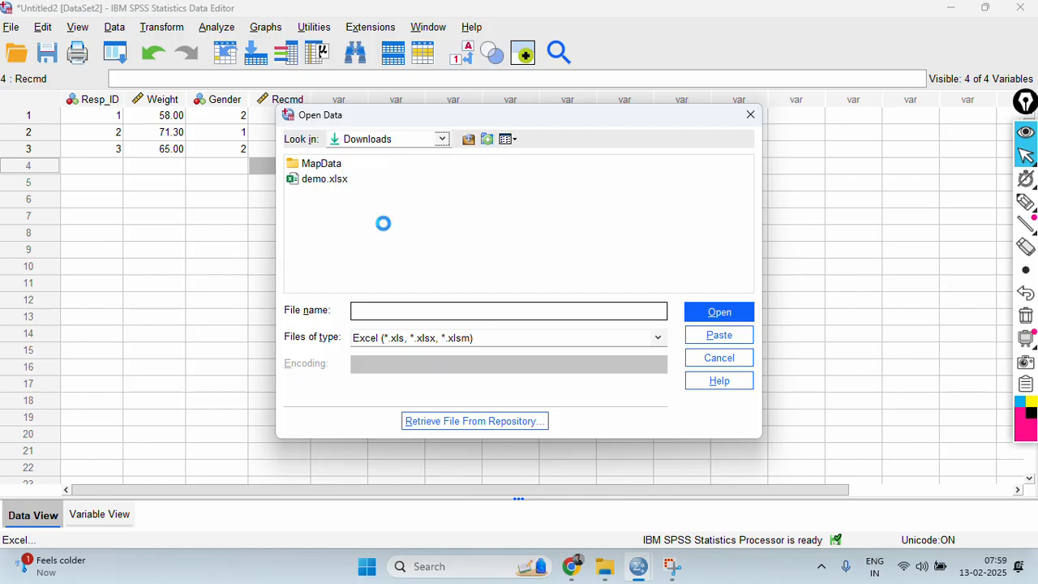
left_click(410, 309)
type("spss")
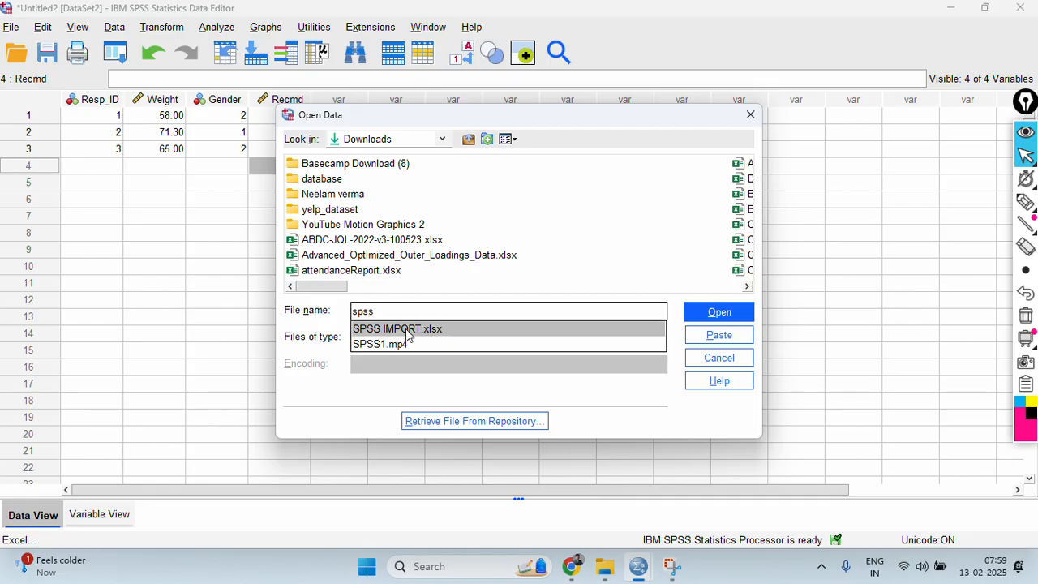
left_click(407, 329)
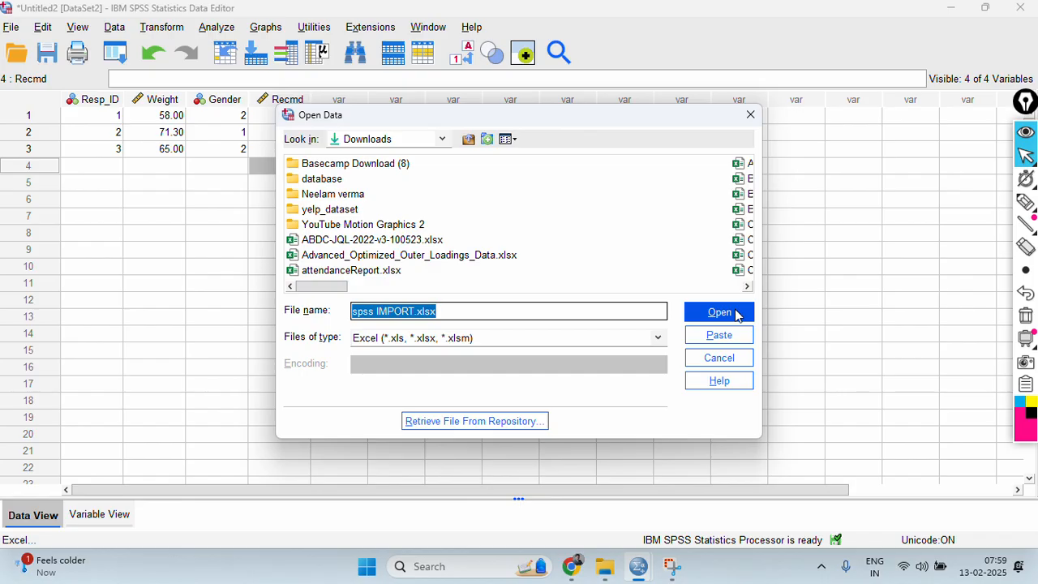
left_click(736, 315)
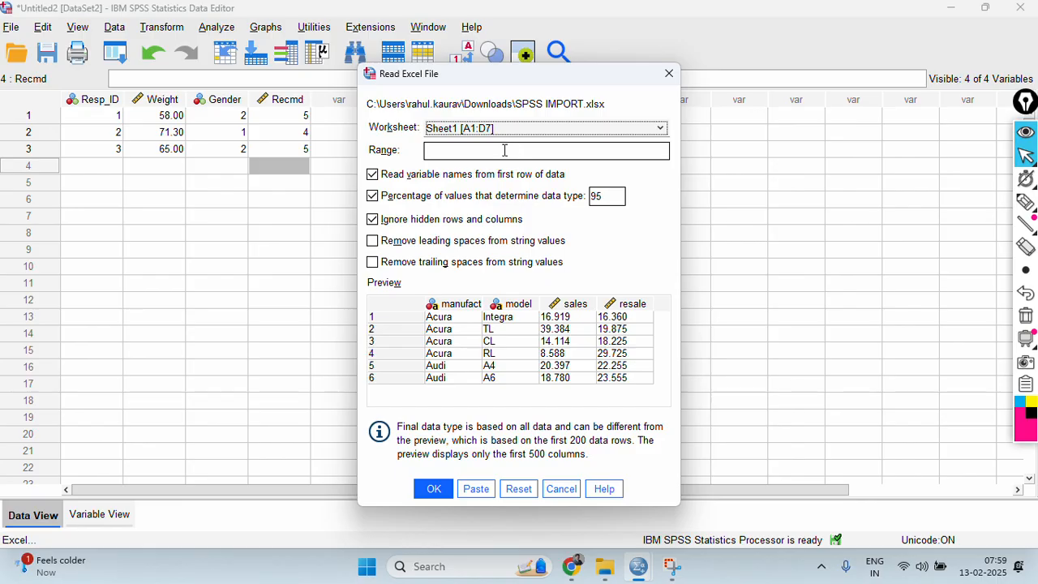
Mark the first-row variable names option and the previewed manufact, model, sales and resale headings with the pen, and clear the marks.
left_click(504, 150)
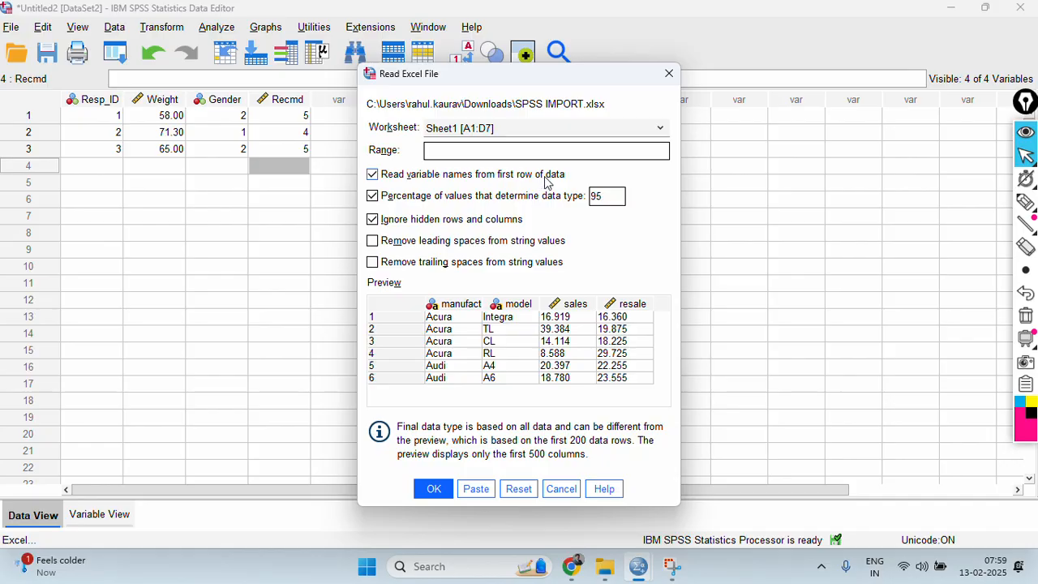
left_click(1025, 202)
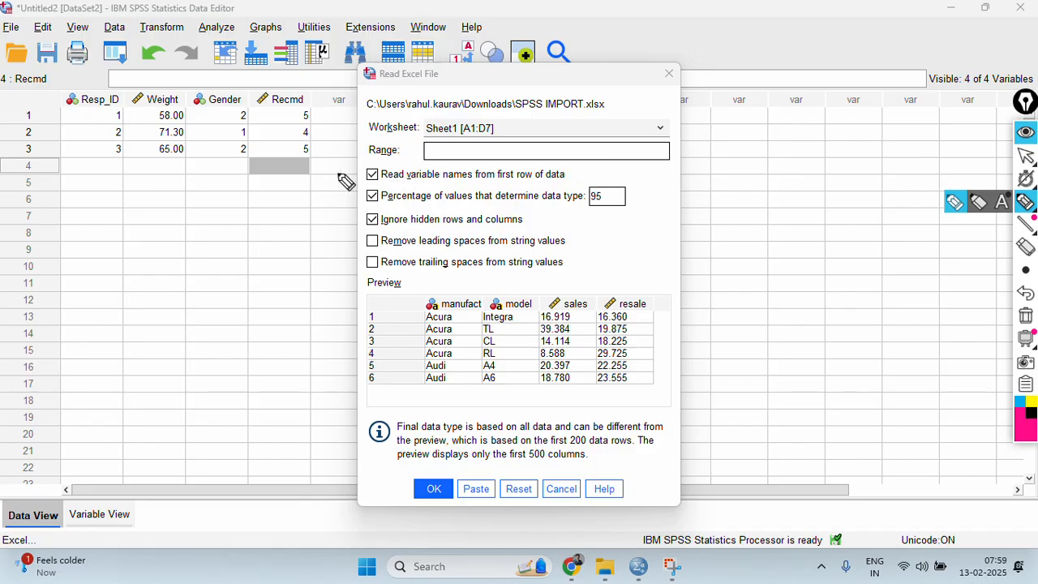
left_click_drag(343, 173, 388, 163)
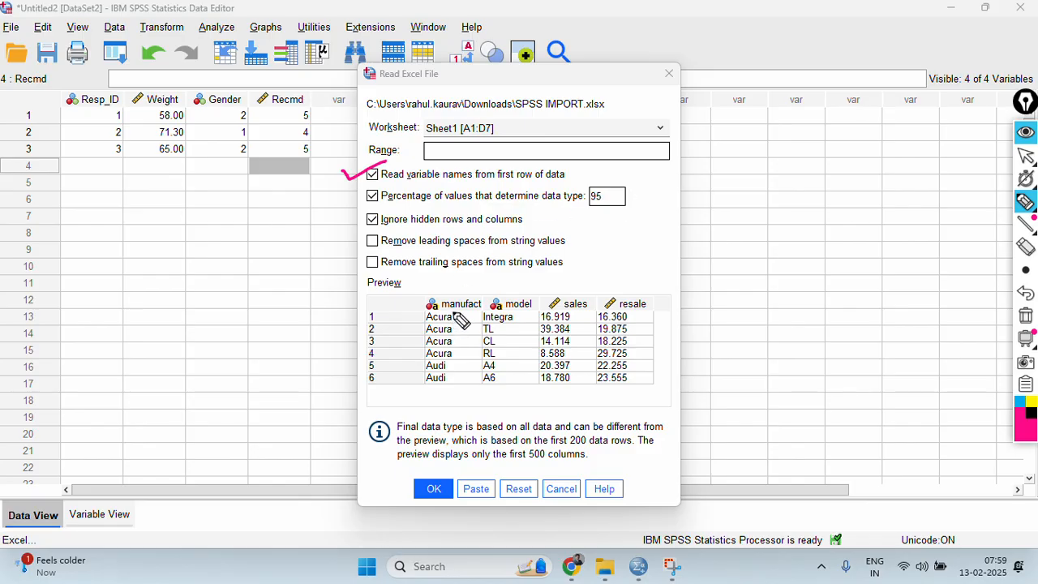
left_click_drag(411, 300, 523, 285)
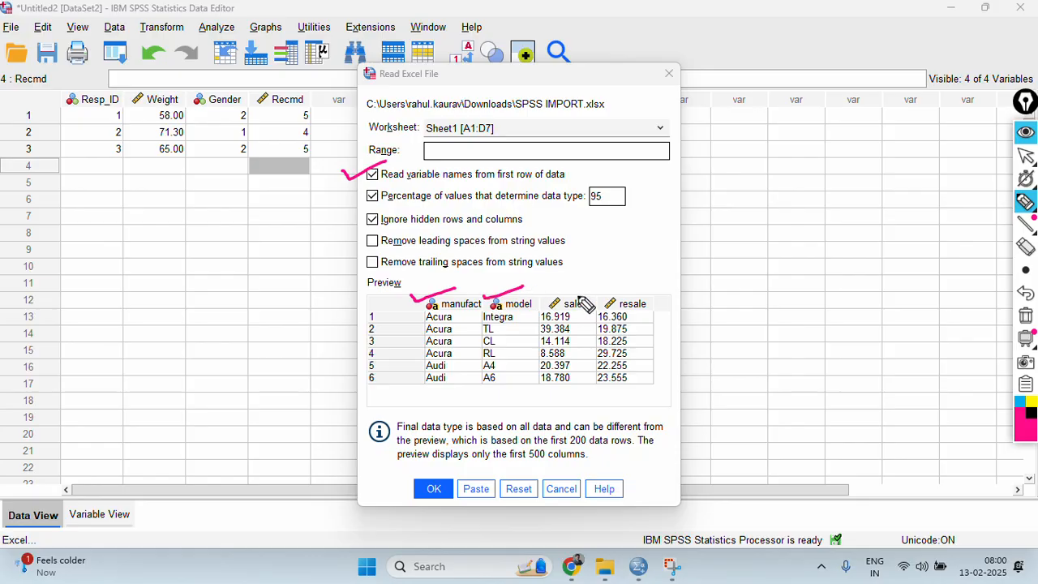
mouse_move(624, 291)
left_mouse_down()
mouse_move(567, 288)
mouse_move(551, 318)
mouse_move(657, 316)
mouse_move(622, 293)
left_mouse_up()
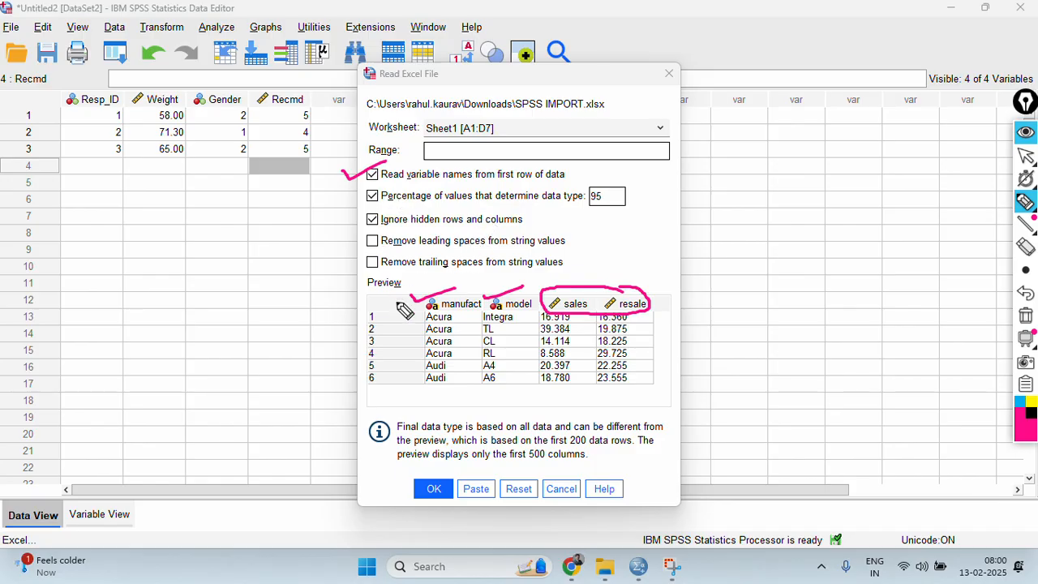
left_click(1025, 315)
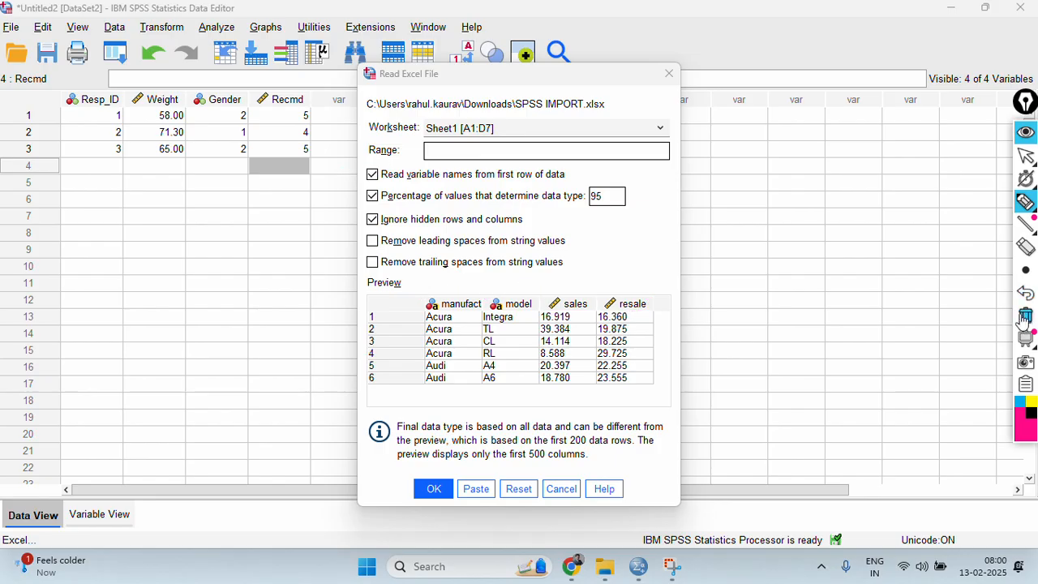
left_click(1026, 156)
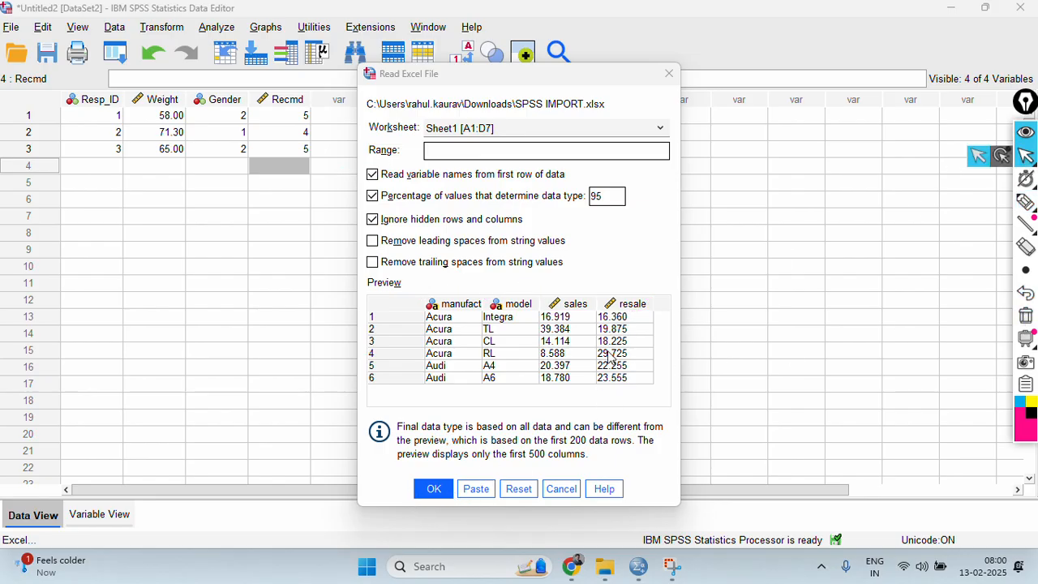
Import Sheet1 with variable names read from its first row and display the imported records in the data view.
left_click(435, 488)
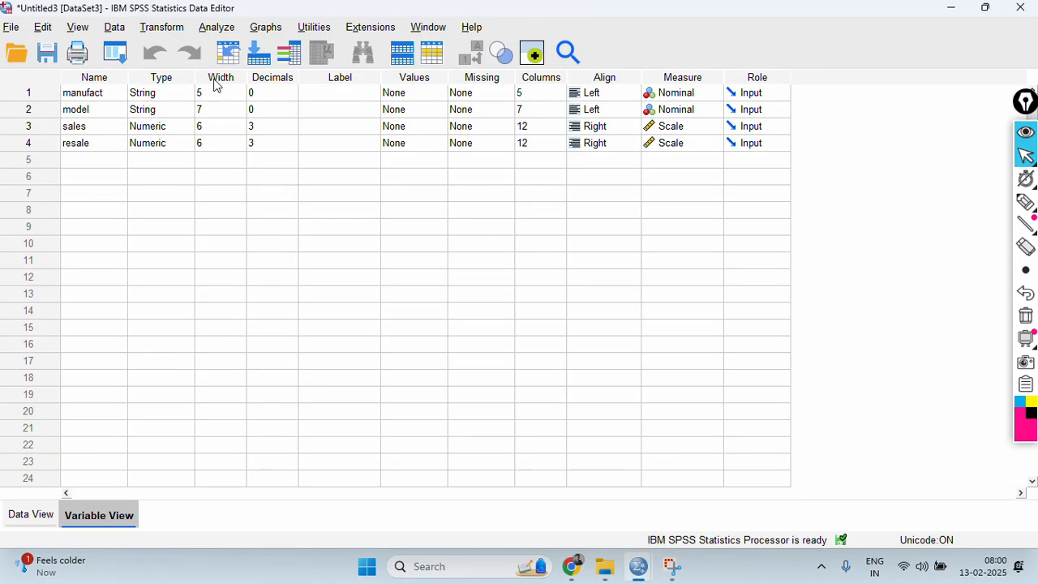
left_click(20, 519)
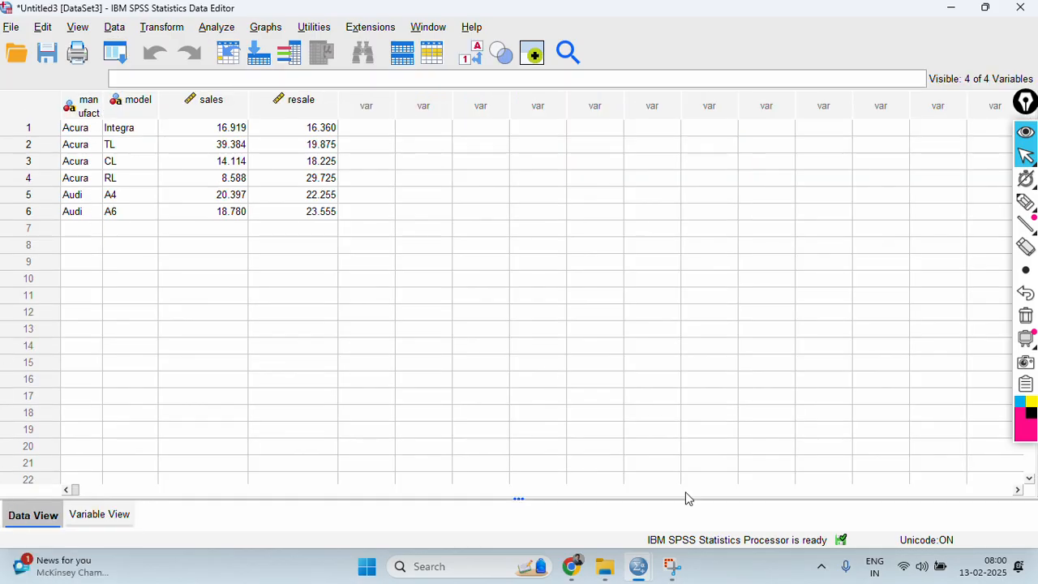
Compare the original records in the car_sales.sav data view with the records imported from Excel.
mouse_move(638, 565)
left_click(542, 500)
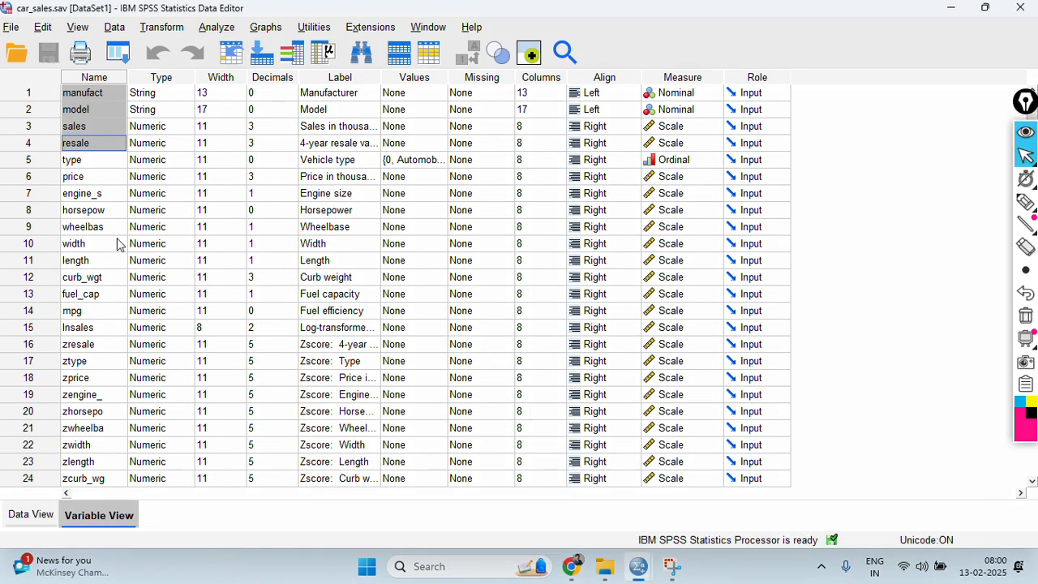
left_click(16, 514)
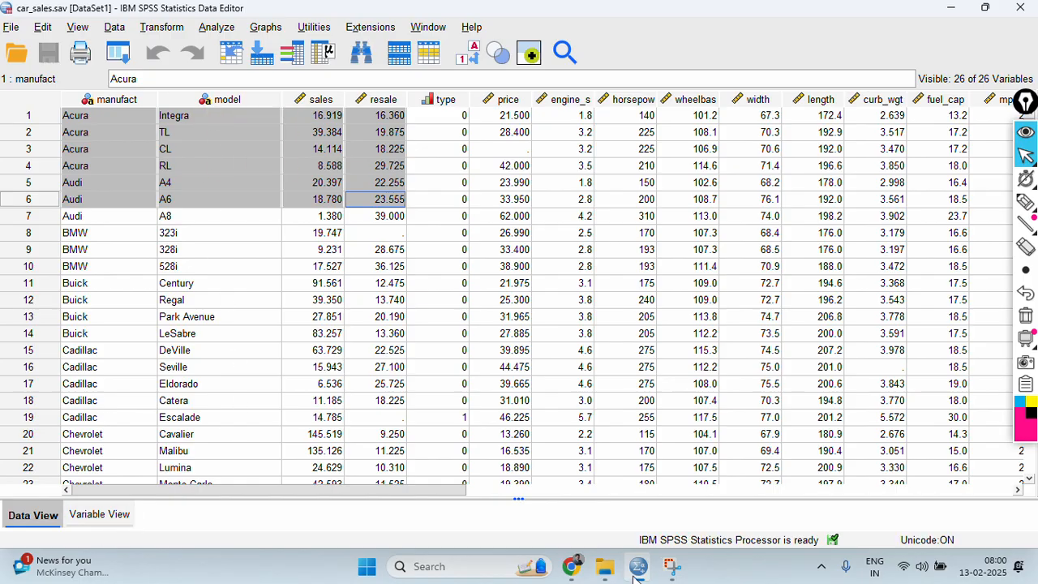
mouse_move(651, 570)
left_click(883, 494)
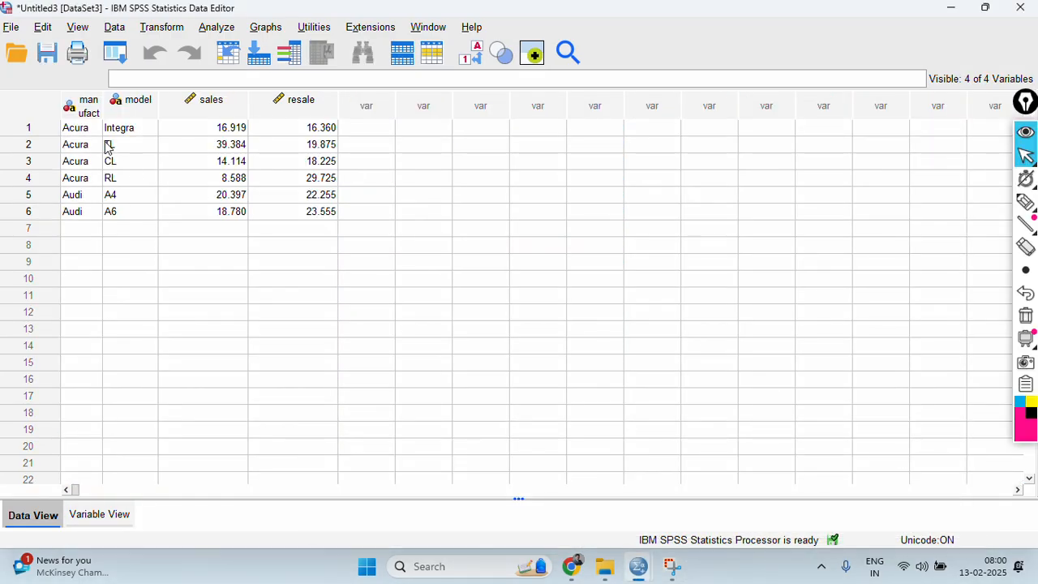